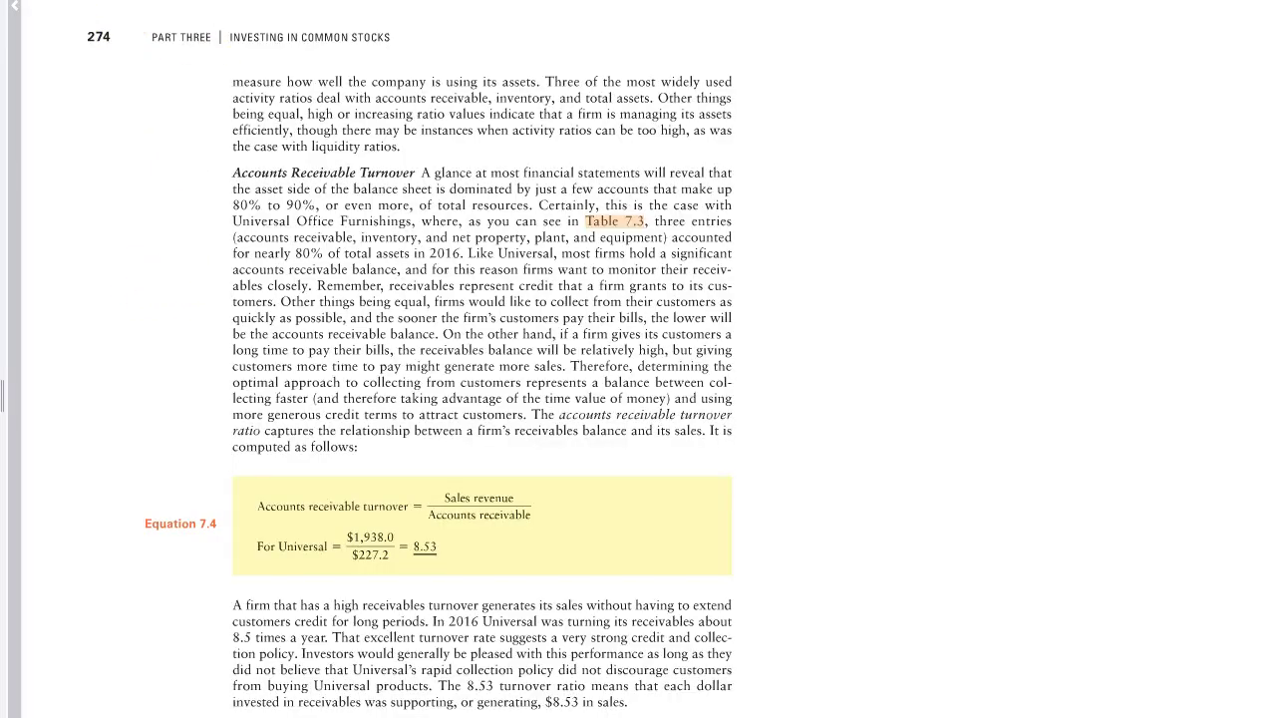
Step: Page through the textbook's activity and profitability ratio equations on pages 274 to 278
key(Right)
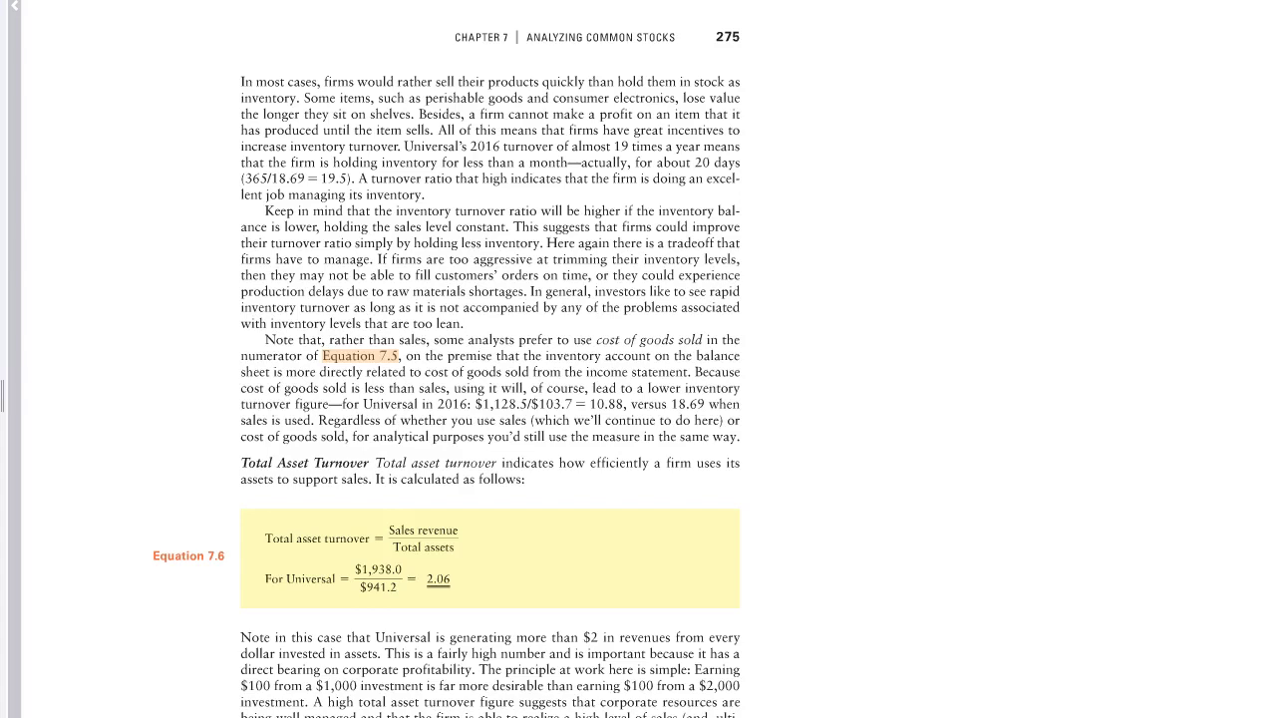
key(Right)
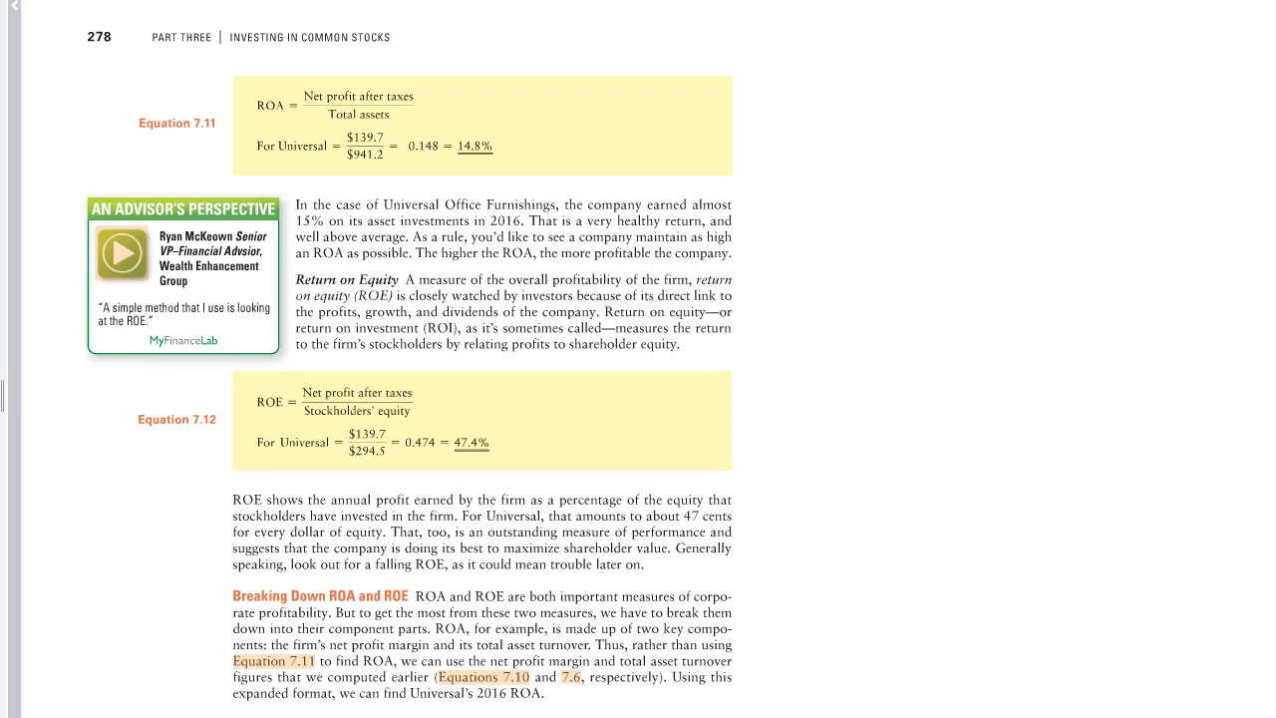
key(Right)
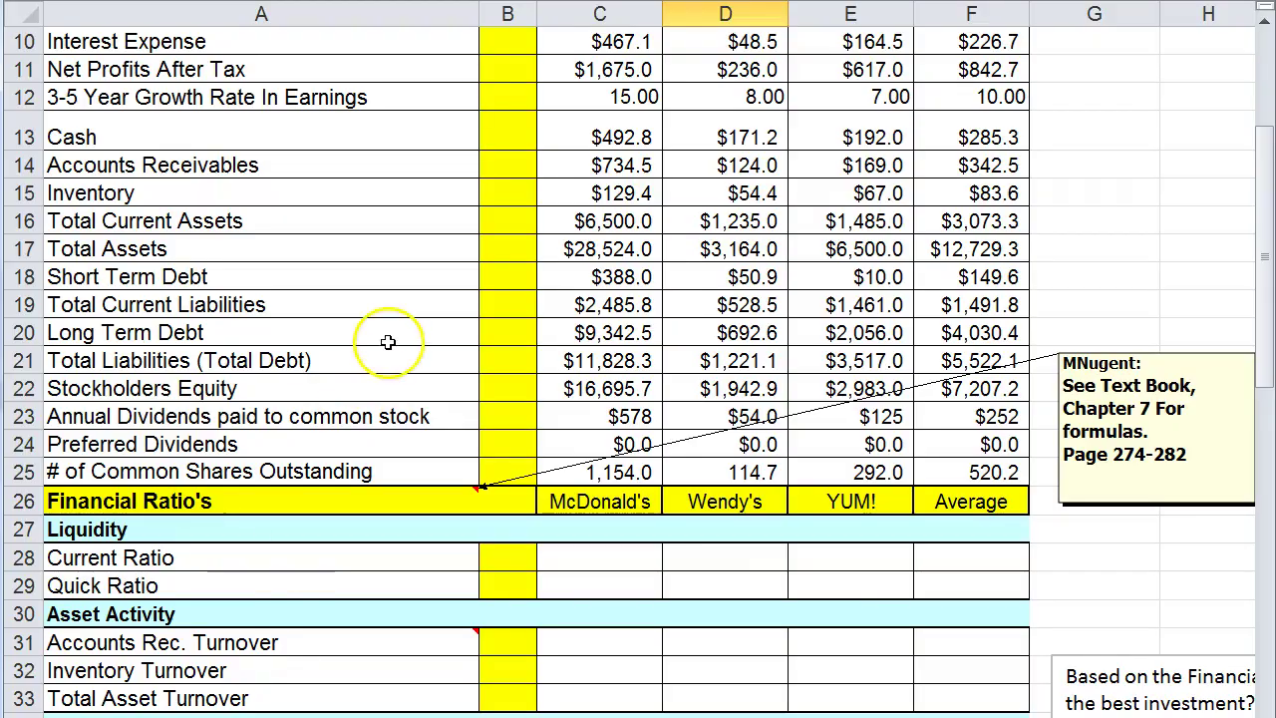
Step: Switch to the spreadsheet and examine the three companies' stock prices, the industry average formula in F3 and Wendy's operating income formula
scroll(379, 319, up, 3)
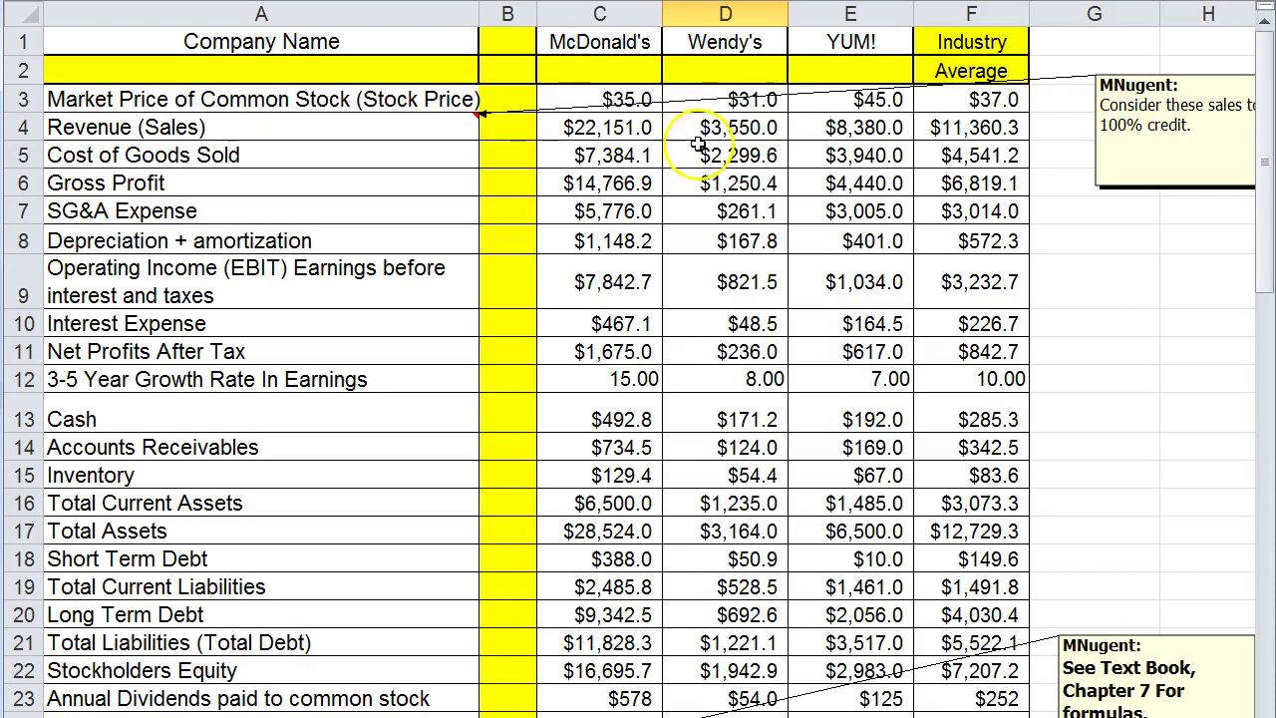
click(626, 104)
click(707, 108)
click(863, 110)
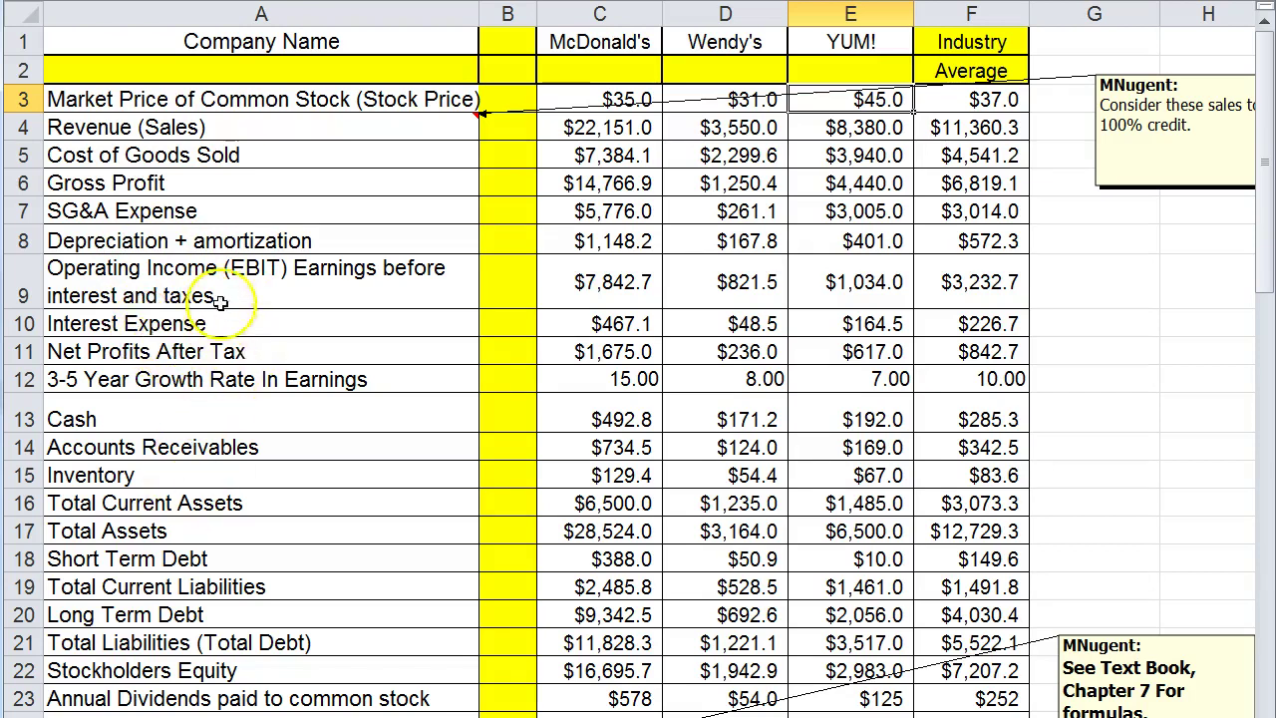
scroll(239, 461, down, 1)
scroll(270, 478, up, 1)
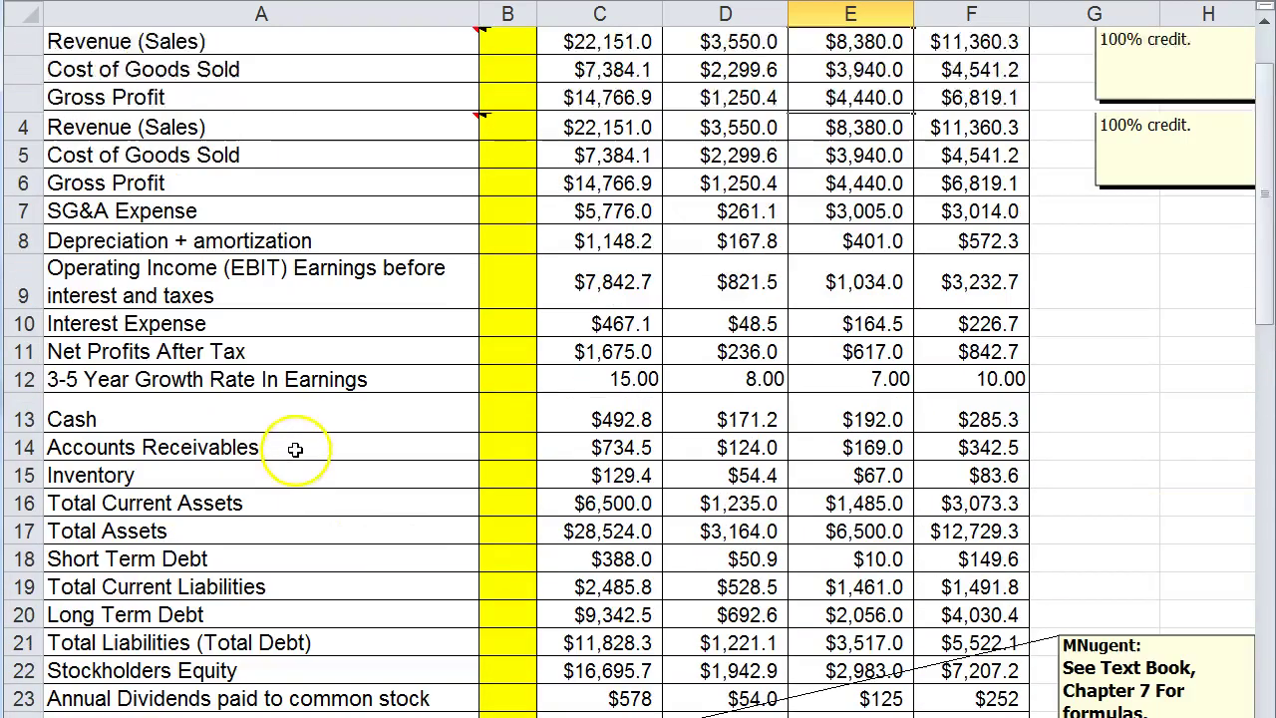
click(973, 103)
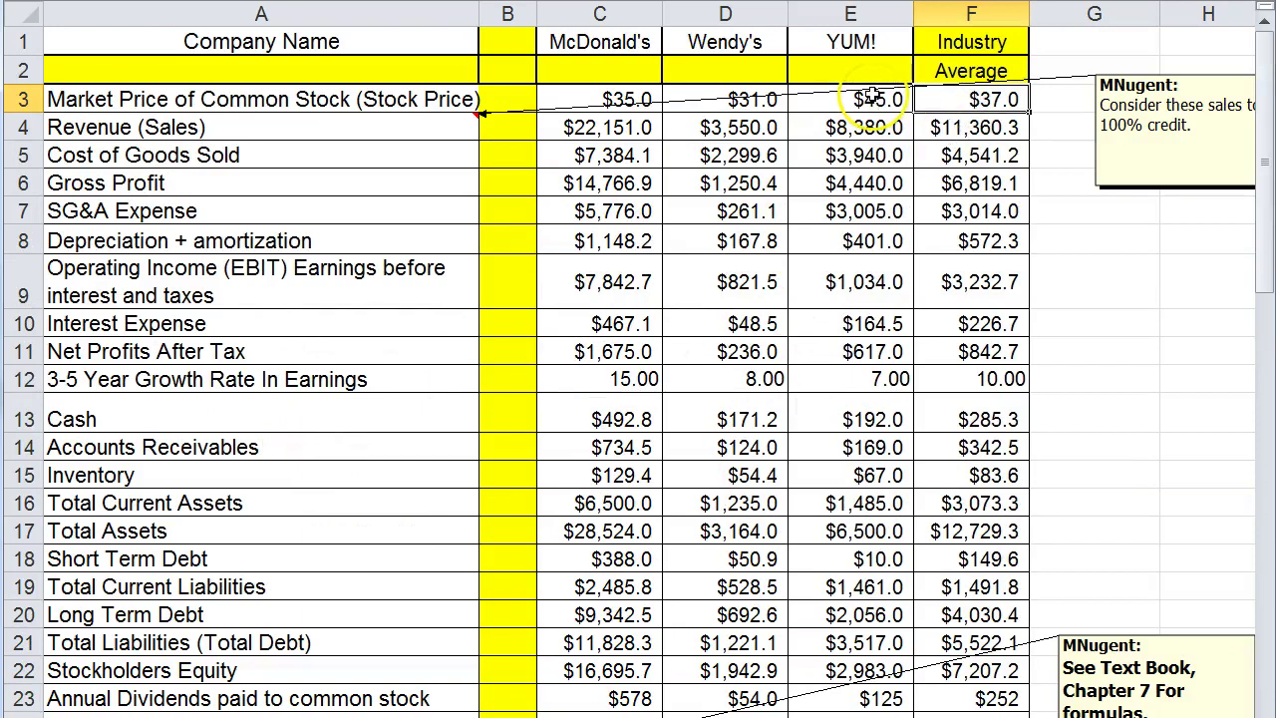
drag(873, 96, 845, 97)
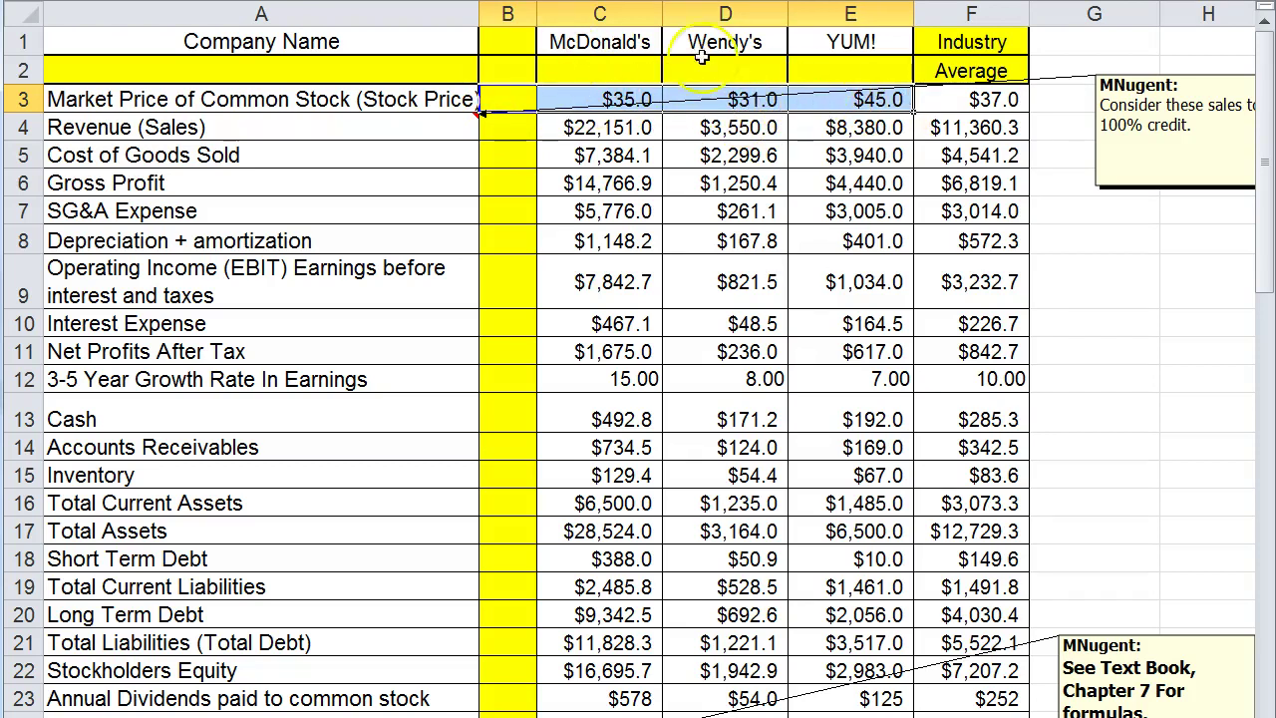
click(948, 95)
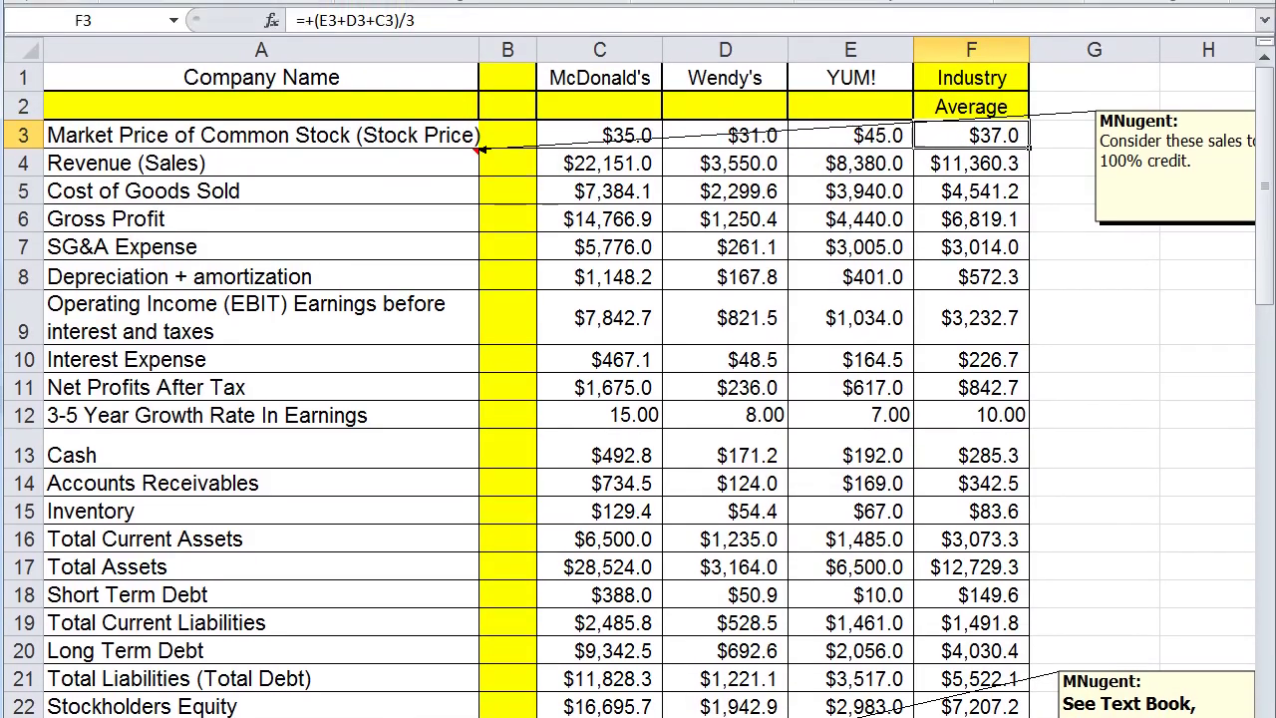
click(684, 330)
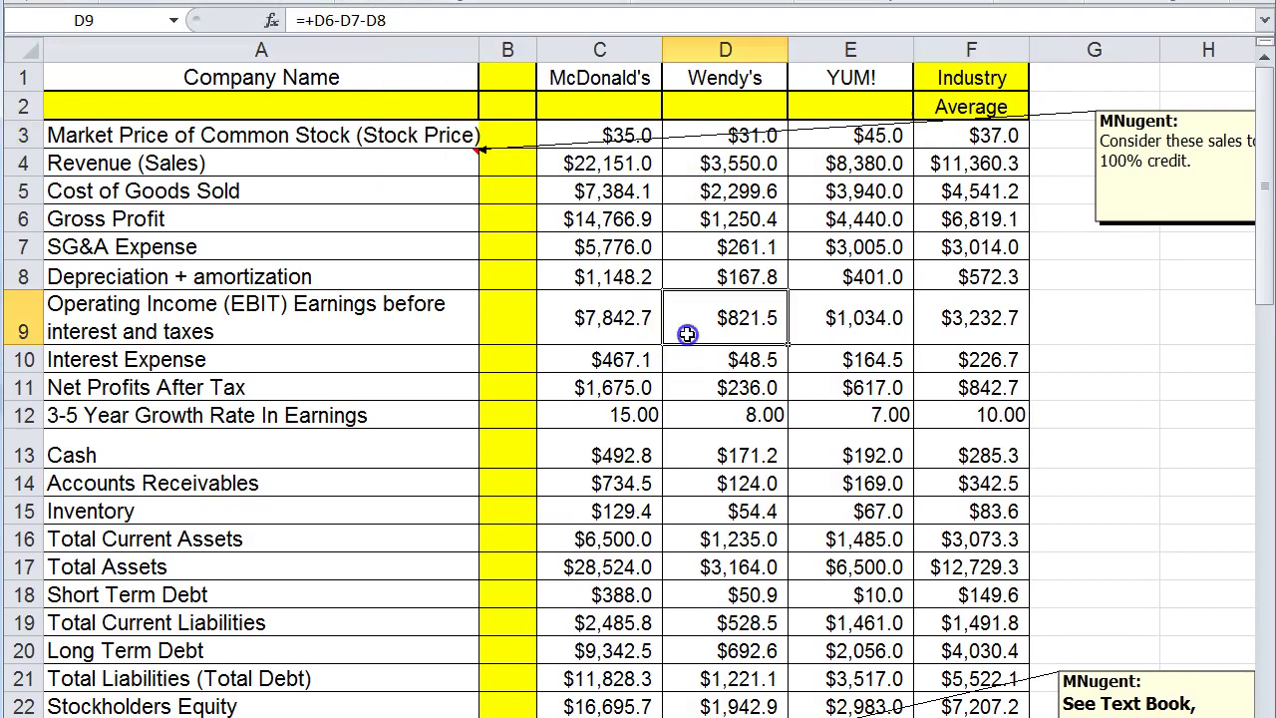
Step: Look through the empty Financial Ratio's sections from Liquidity to Market Value, including the formula notes below them
scroll(638, 332, down, 6)
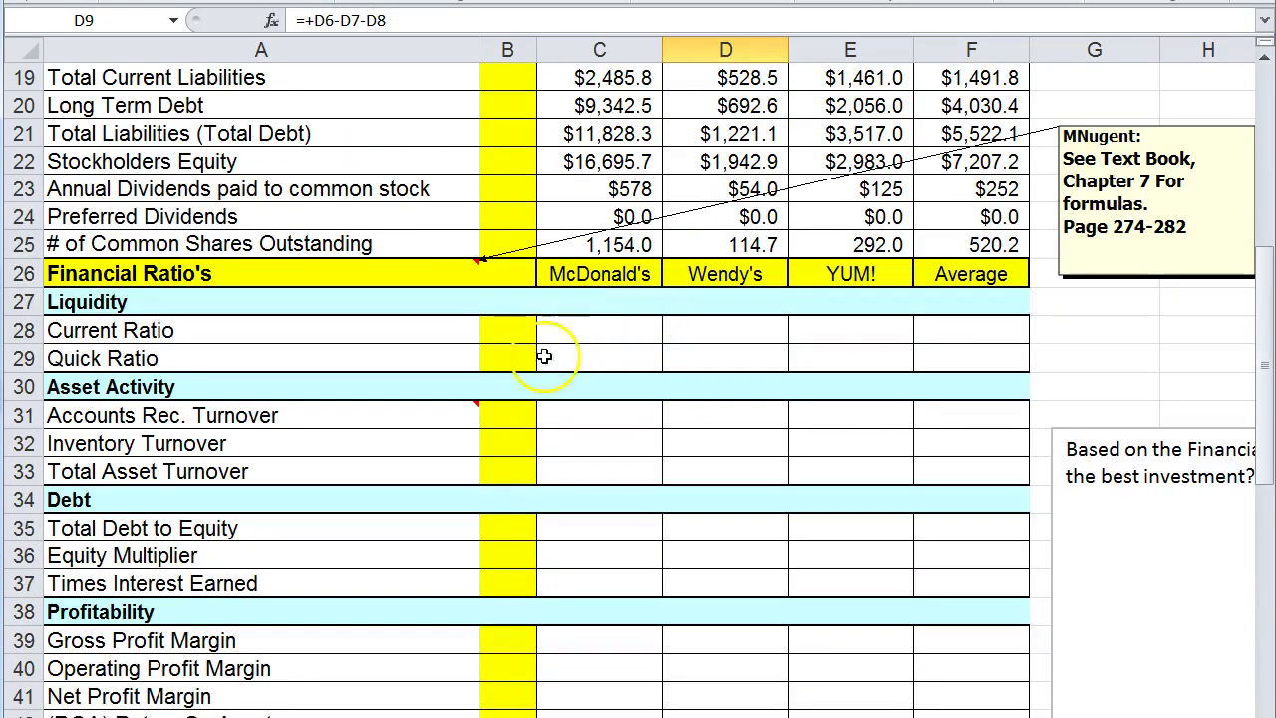
scroll(529, 369, down, 1)
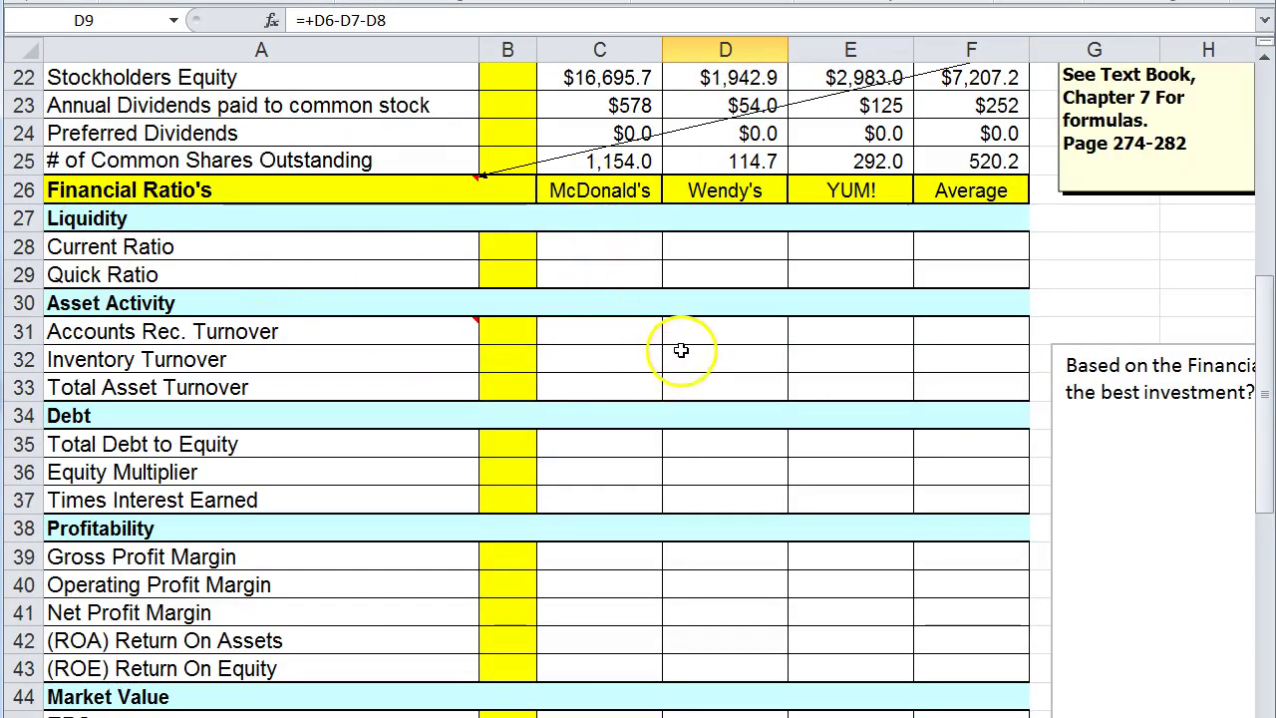
click(581, 248)
scroll(596, 331, down, 5)
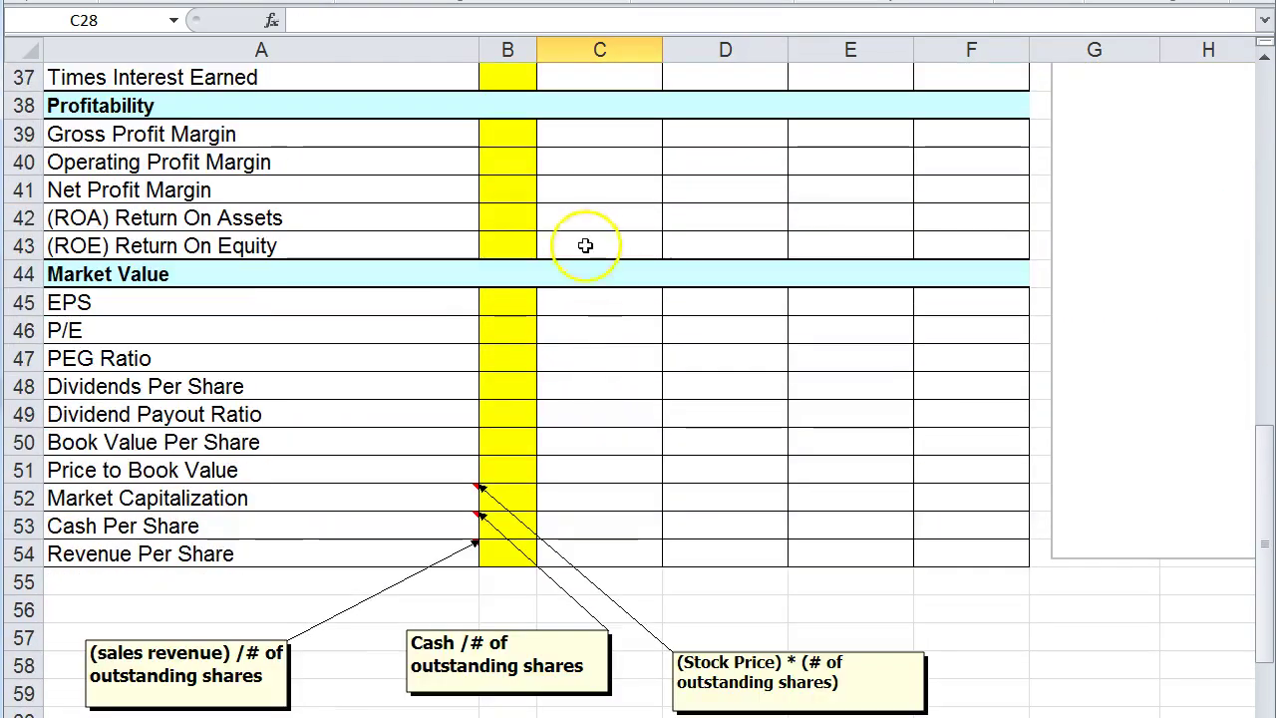
scroll(572, 348, down, 2)
scroll(575, 358, up, 2)
scroll(575, 358, up, 4)
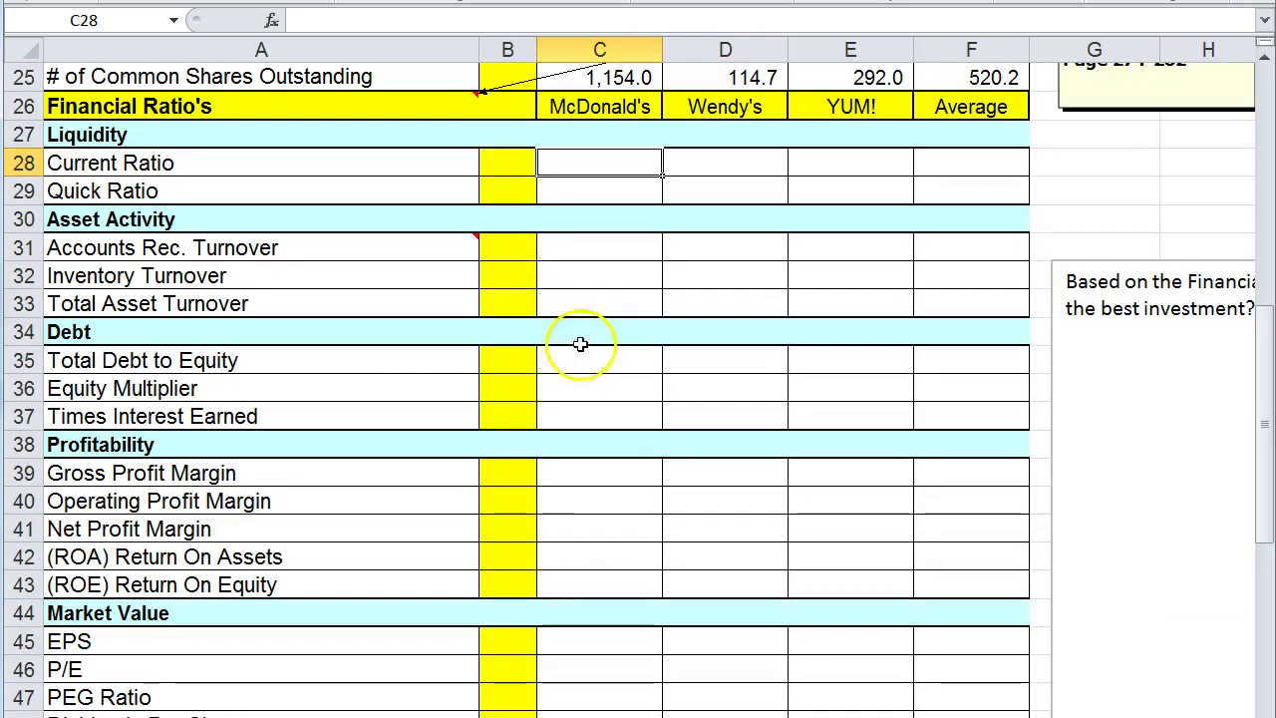
scroll(624, 413, up, 1)
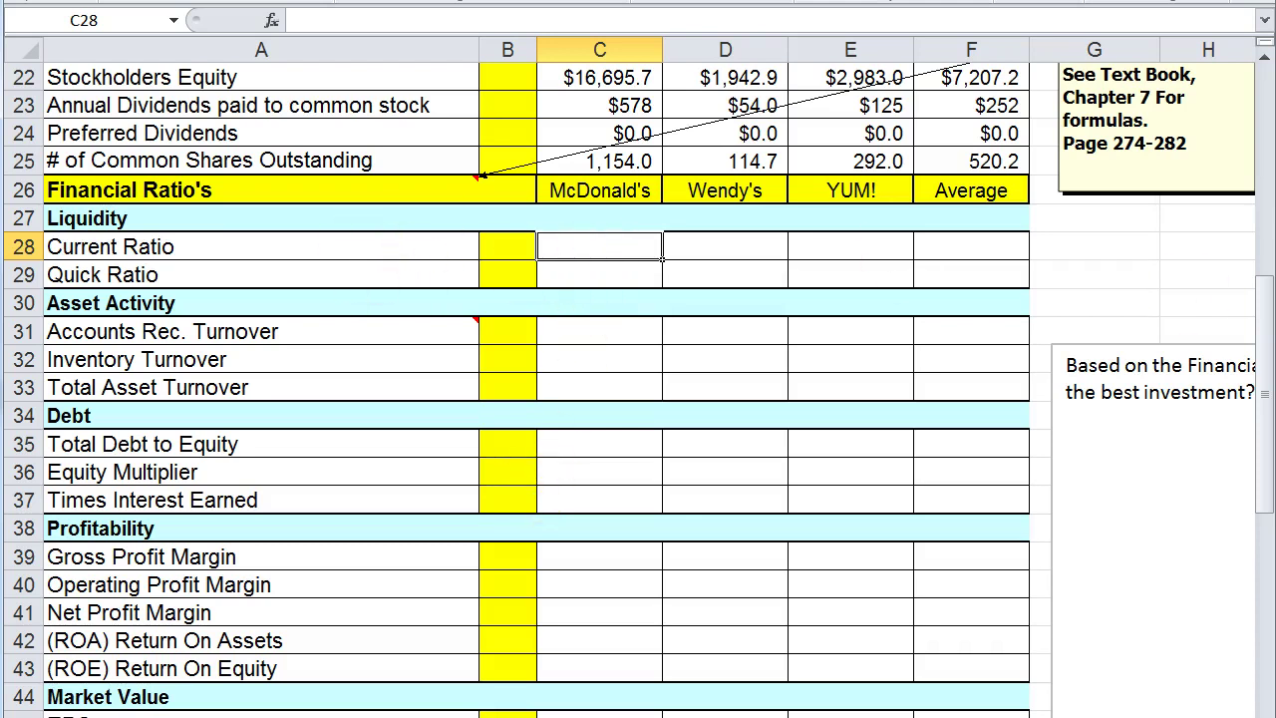
Step: Look up the current ratio equation in the textbook and enter McDonald's current ratio in C28 as total current assets over total current liabilities, +C16/C19
key(alt+Tab)
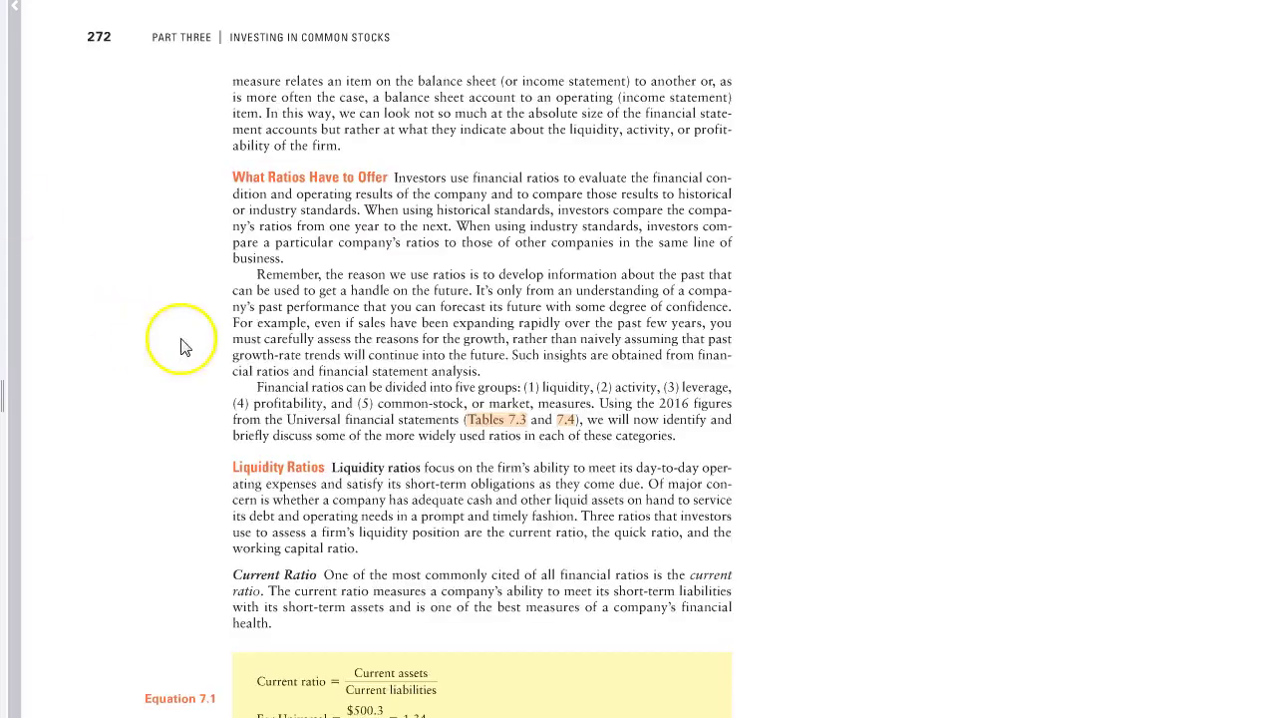
scroll(229, 448, down, 2)
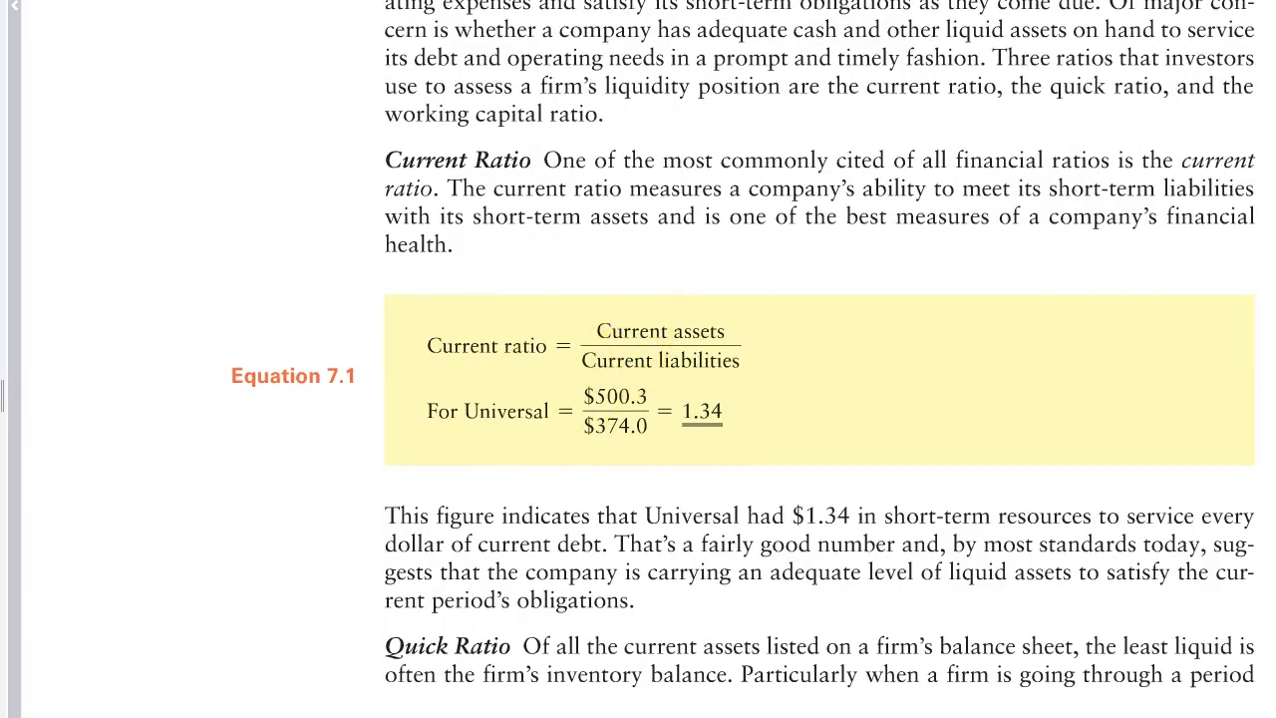
key(alt+Tab)
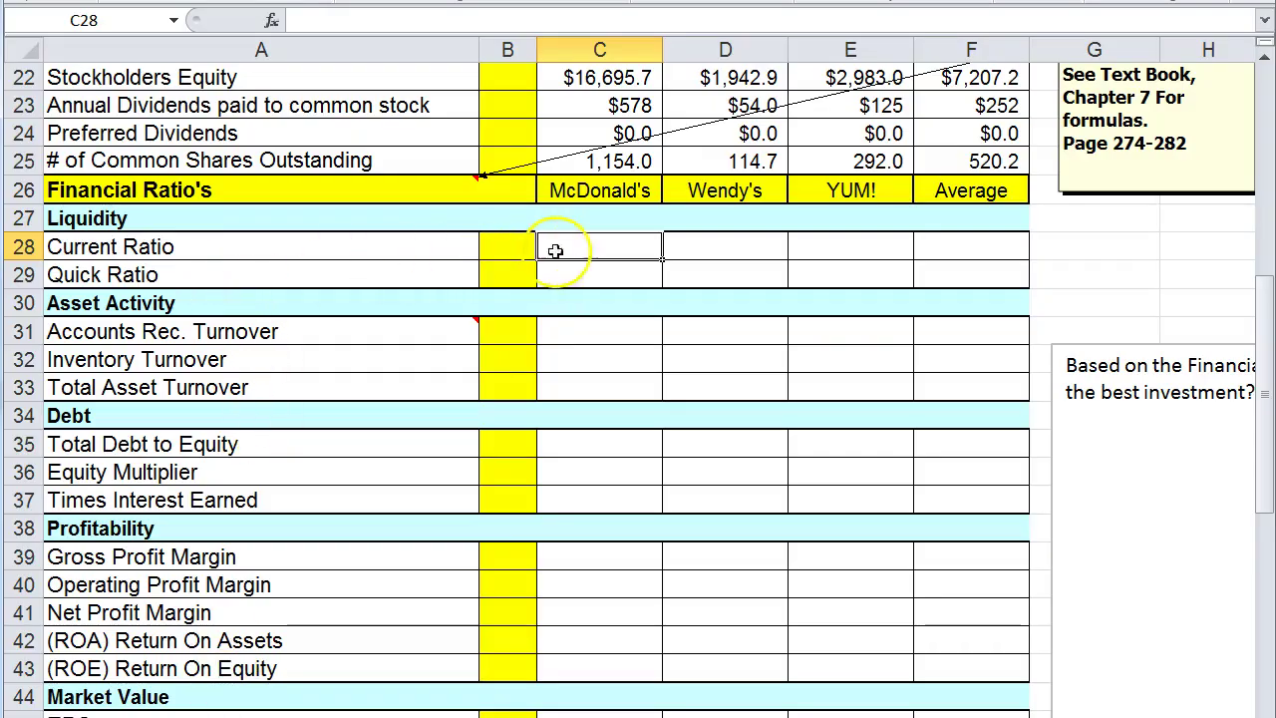
text(+)
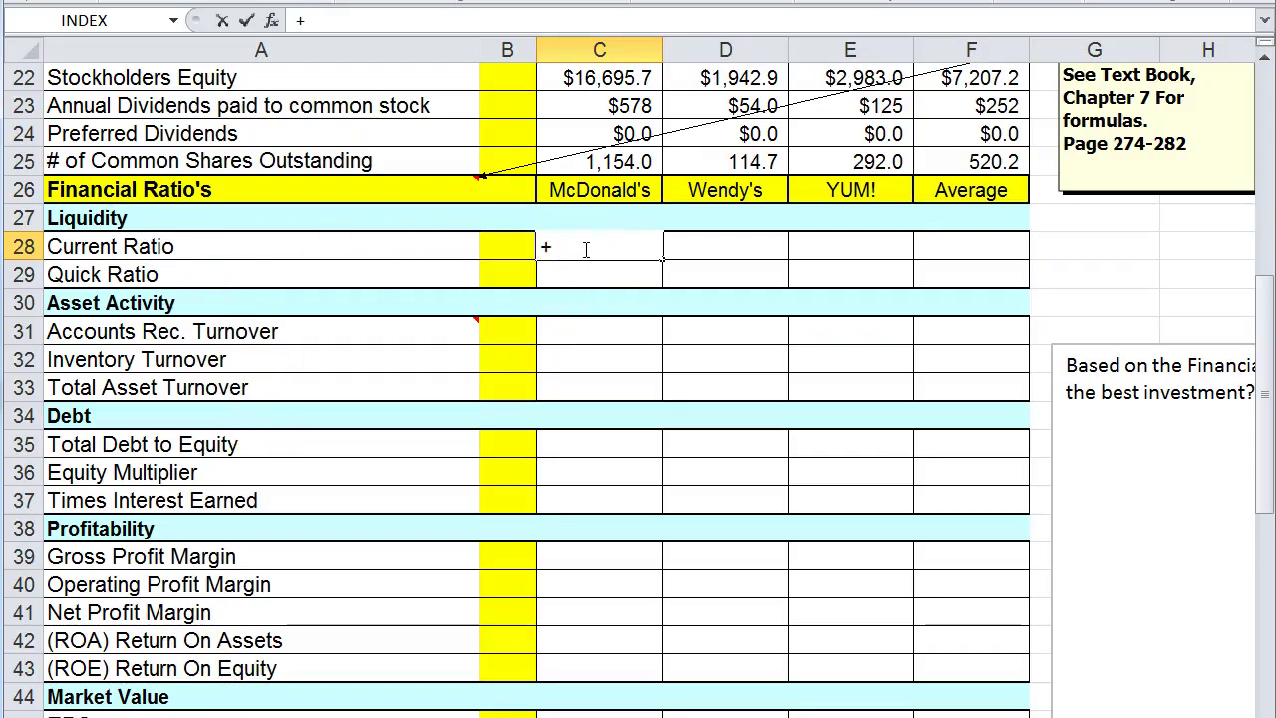
scroll(586, 259, up, 3)
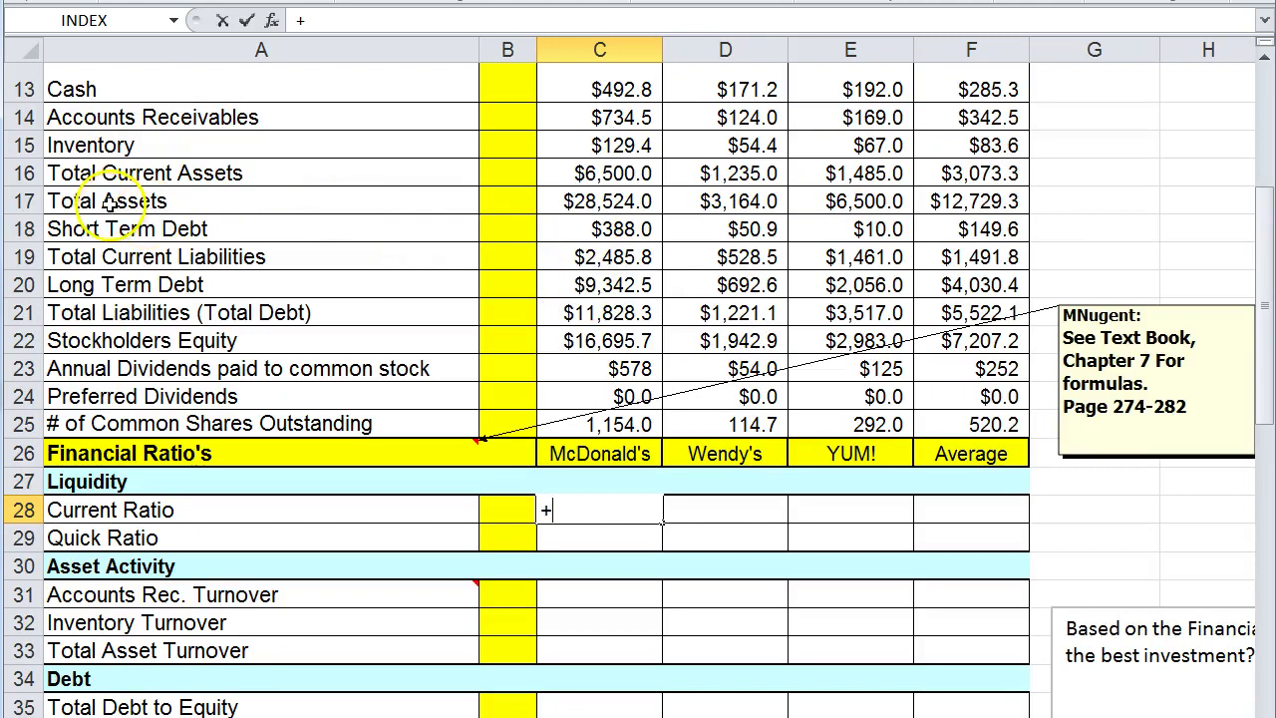
click(571, 174)
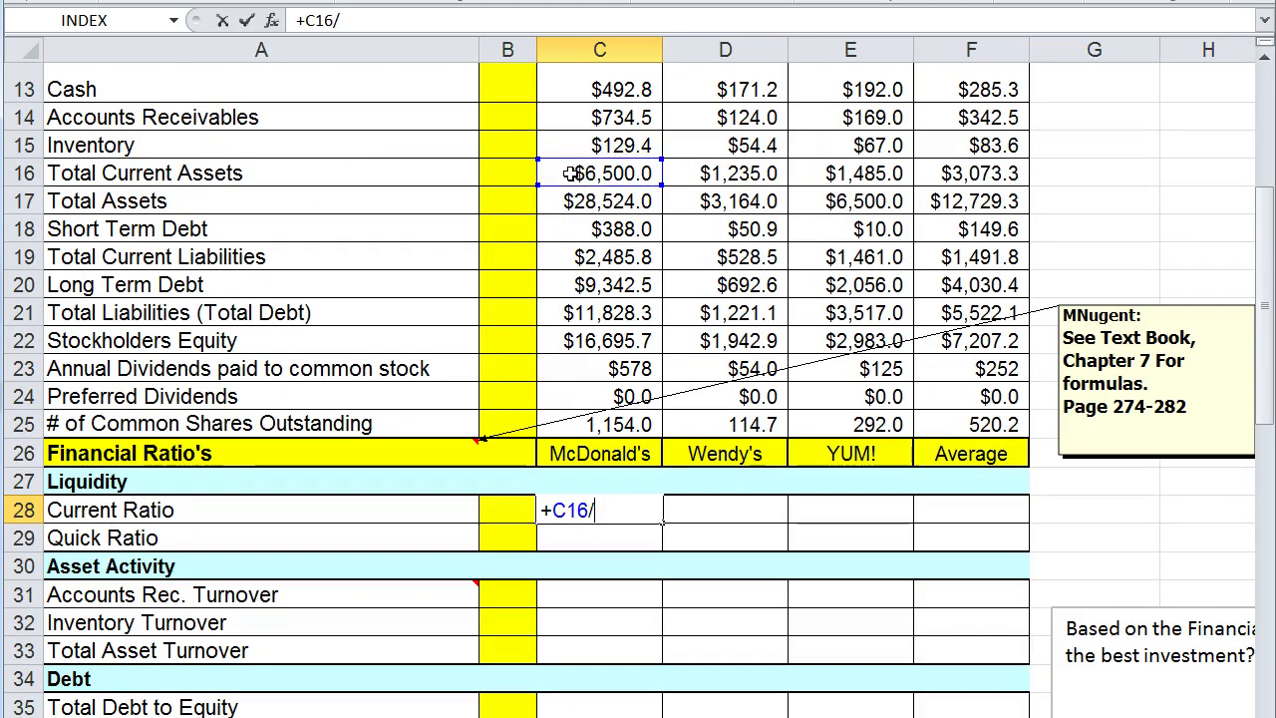
text(/)
click(577, 258)
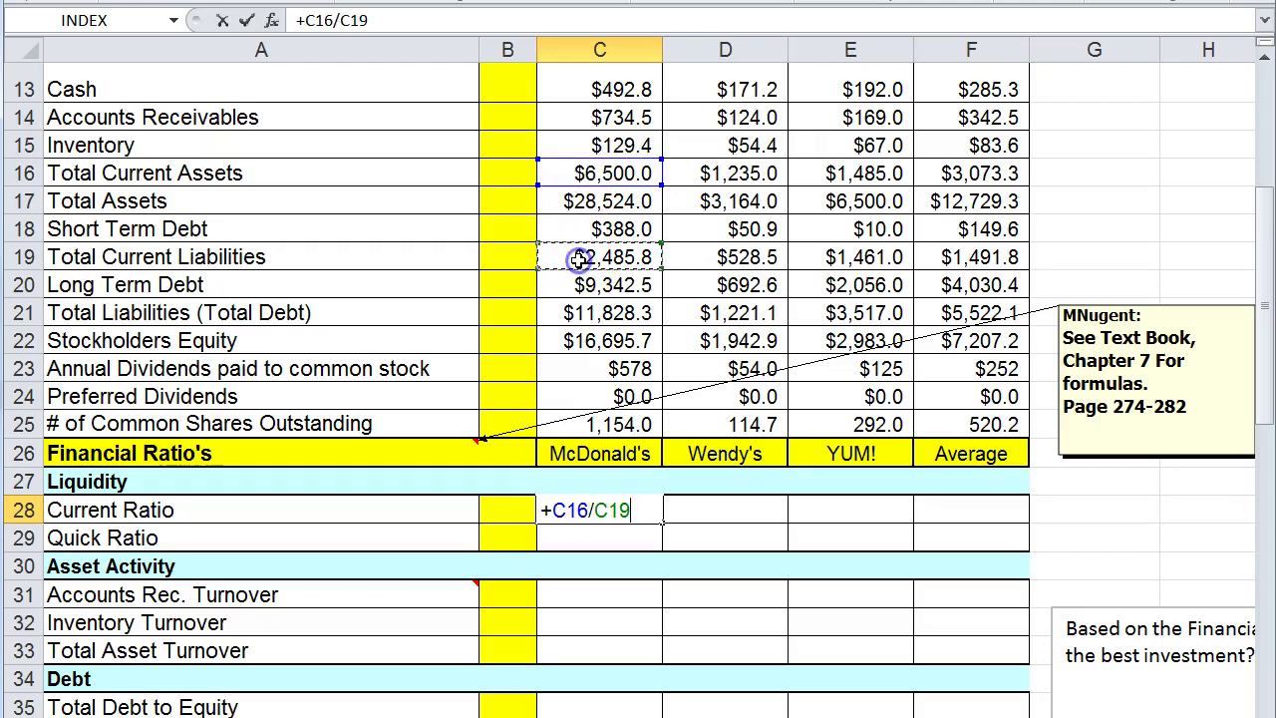
key(Return)
click(576, 511)
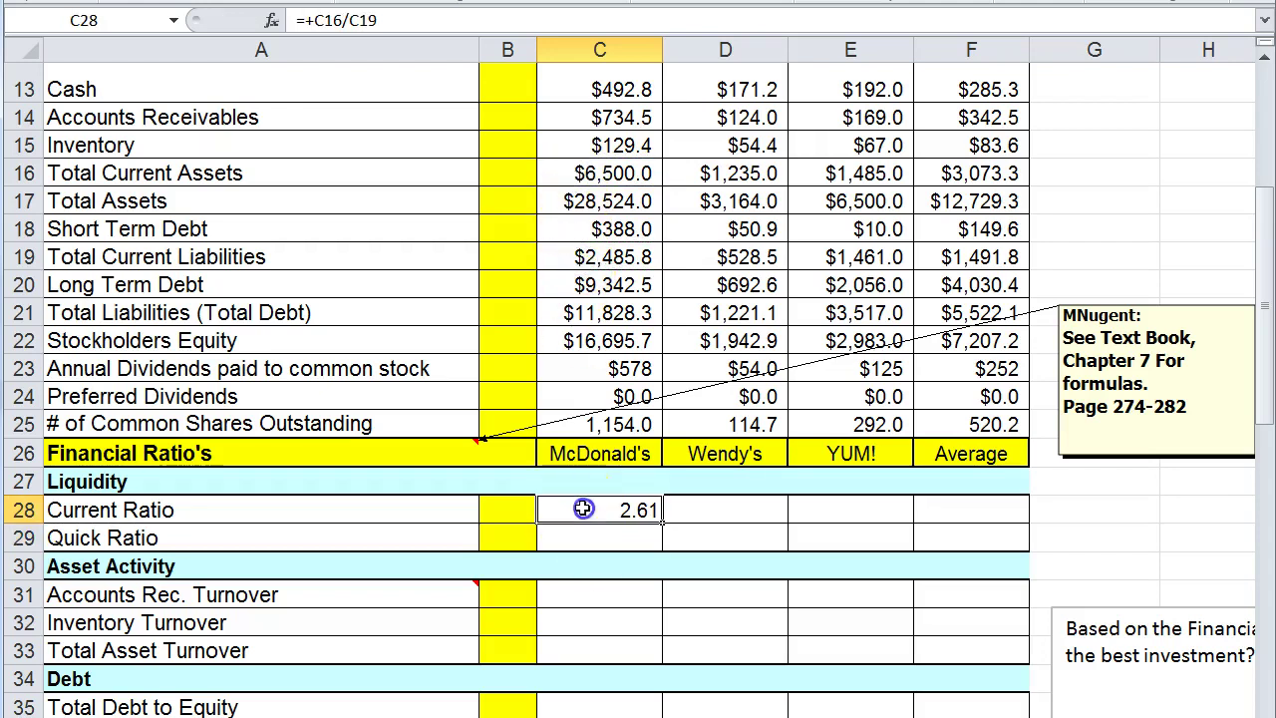
Step: Recheck the textbook's current ratio equation and fill the C28 formula across to F28
key(alt+Tab)
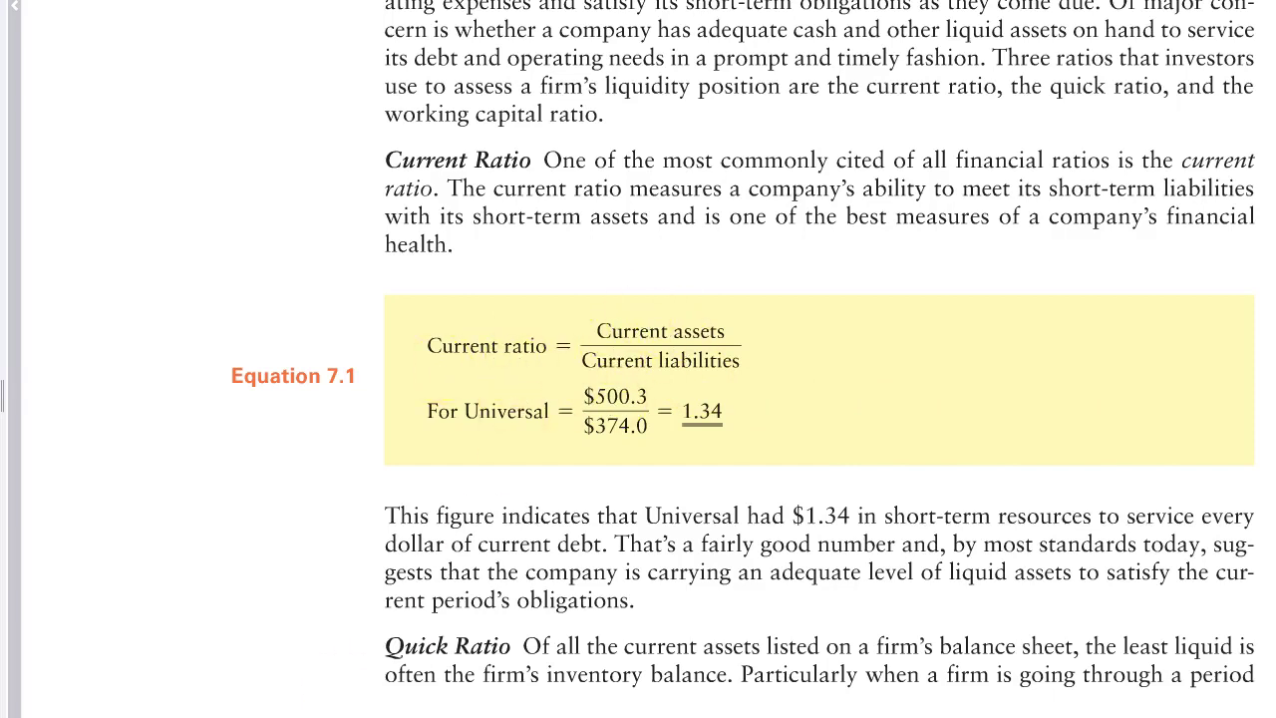
key(alt+Tab)
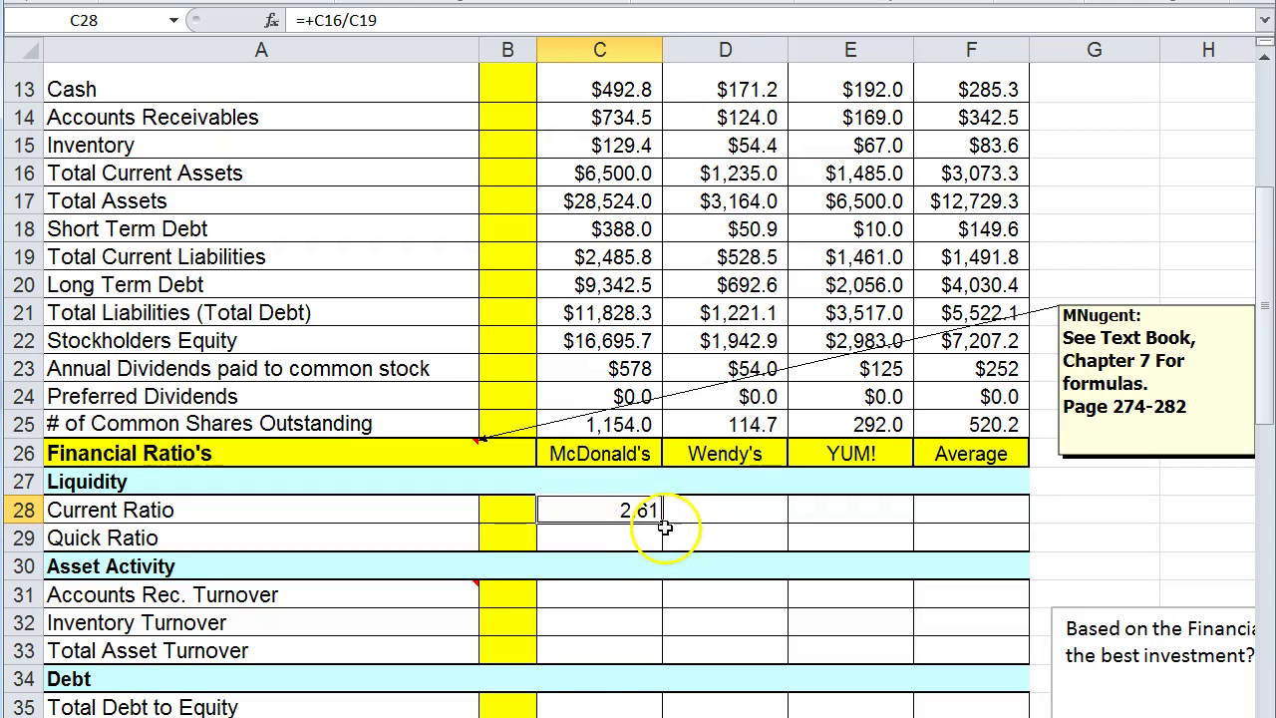
drag(662, 523, 1008, 515)
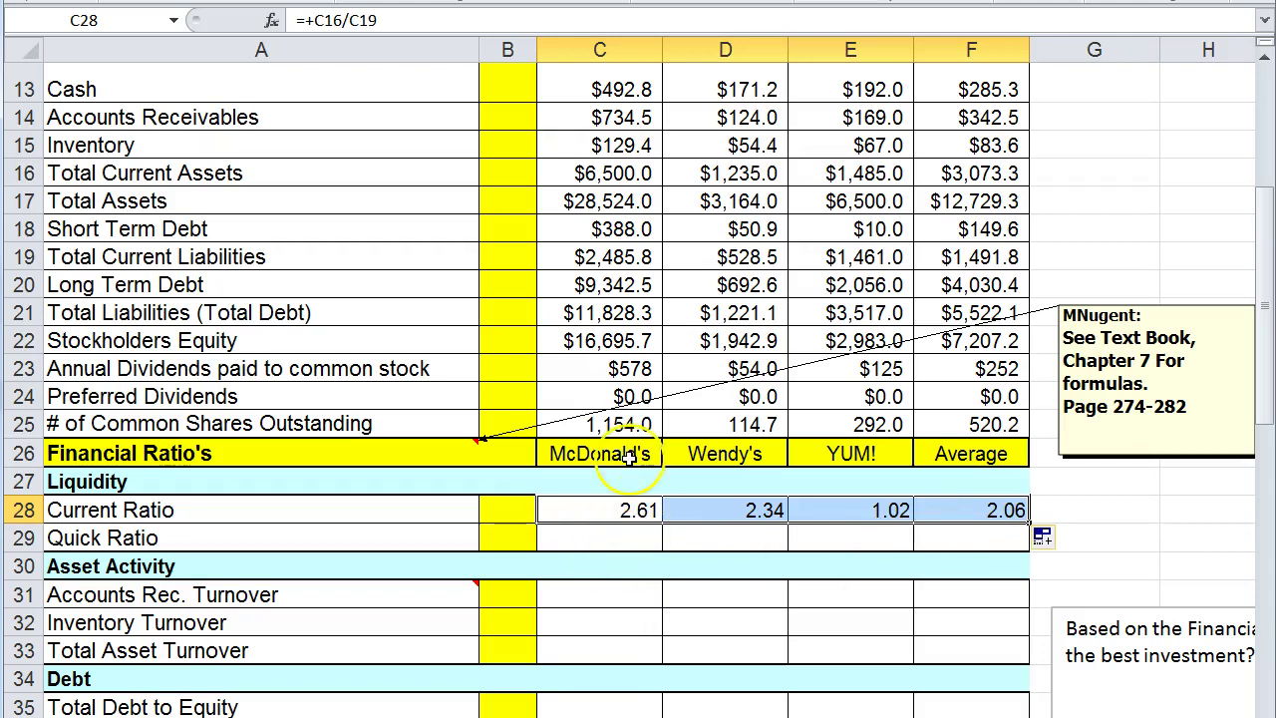
Step: Replace the Average column's current ratio in F28 with the three-company average formula copied from F23
click(972, 509)
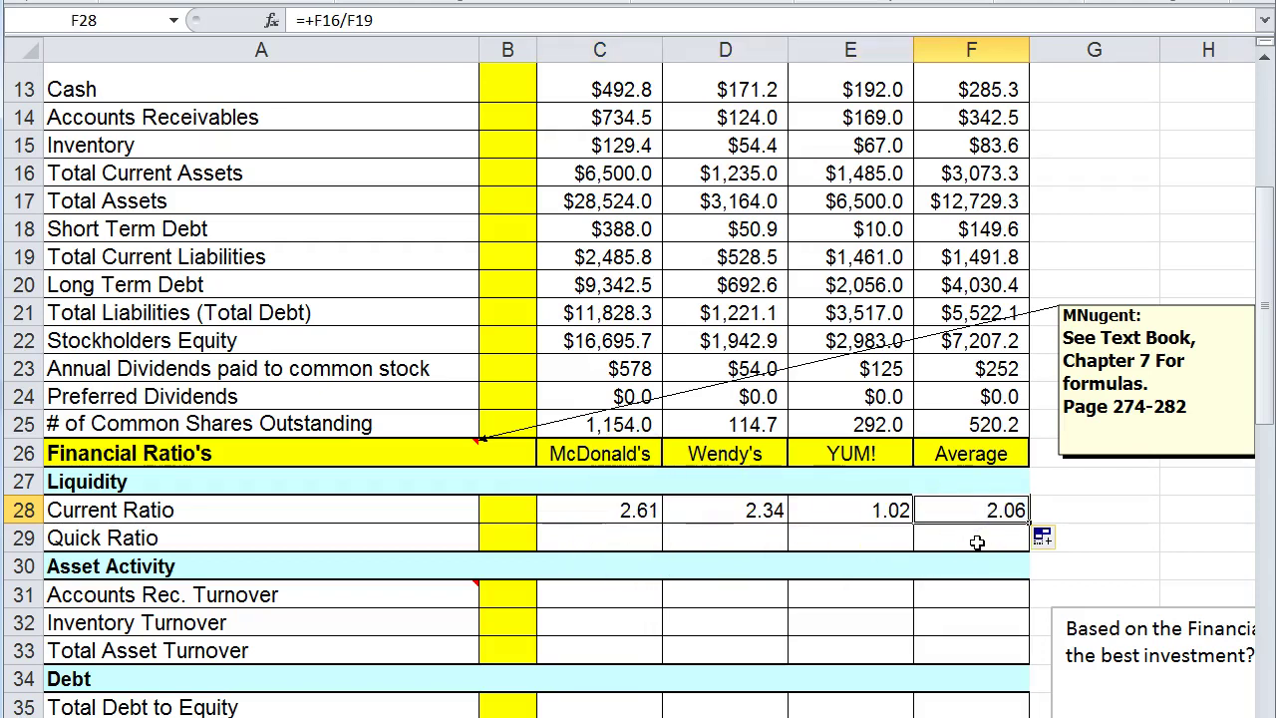
key(Up)
key(Up)
key(Up)
key(Up)
key(Up)
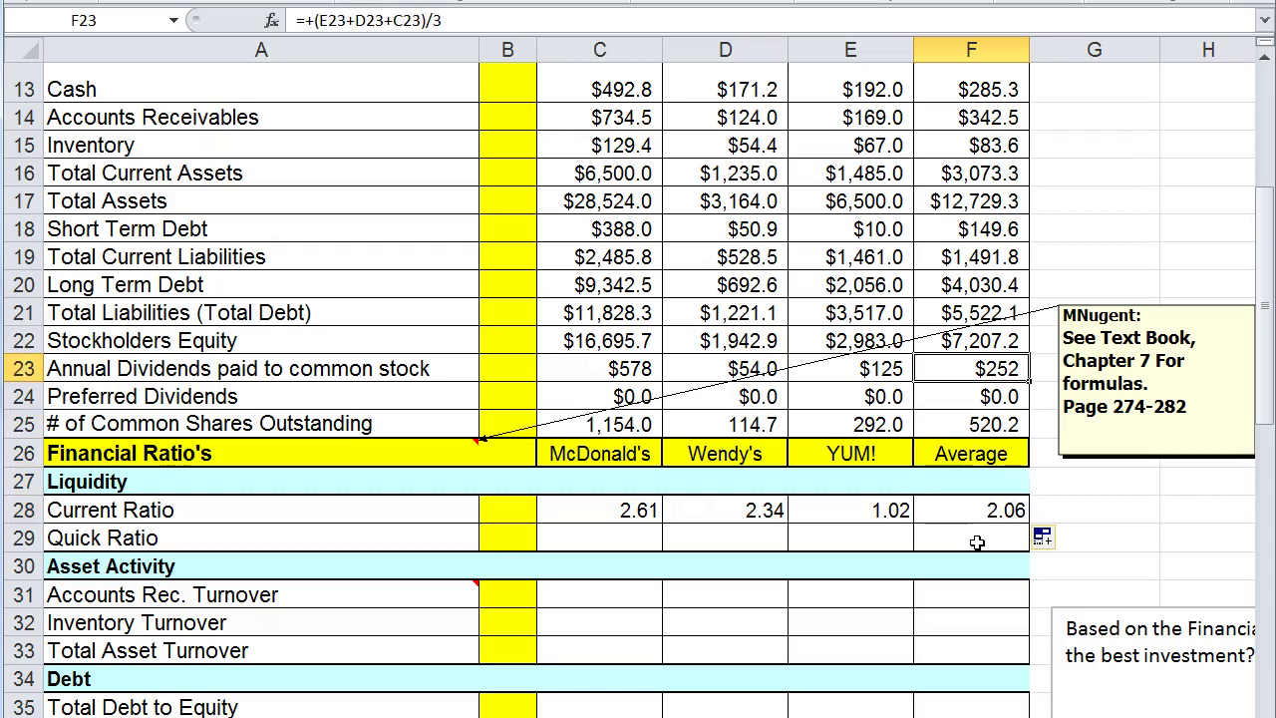
key(ctrl+c)
key(Down)
key(Down)
key(Down)
key(Down)
key(Down)
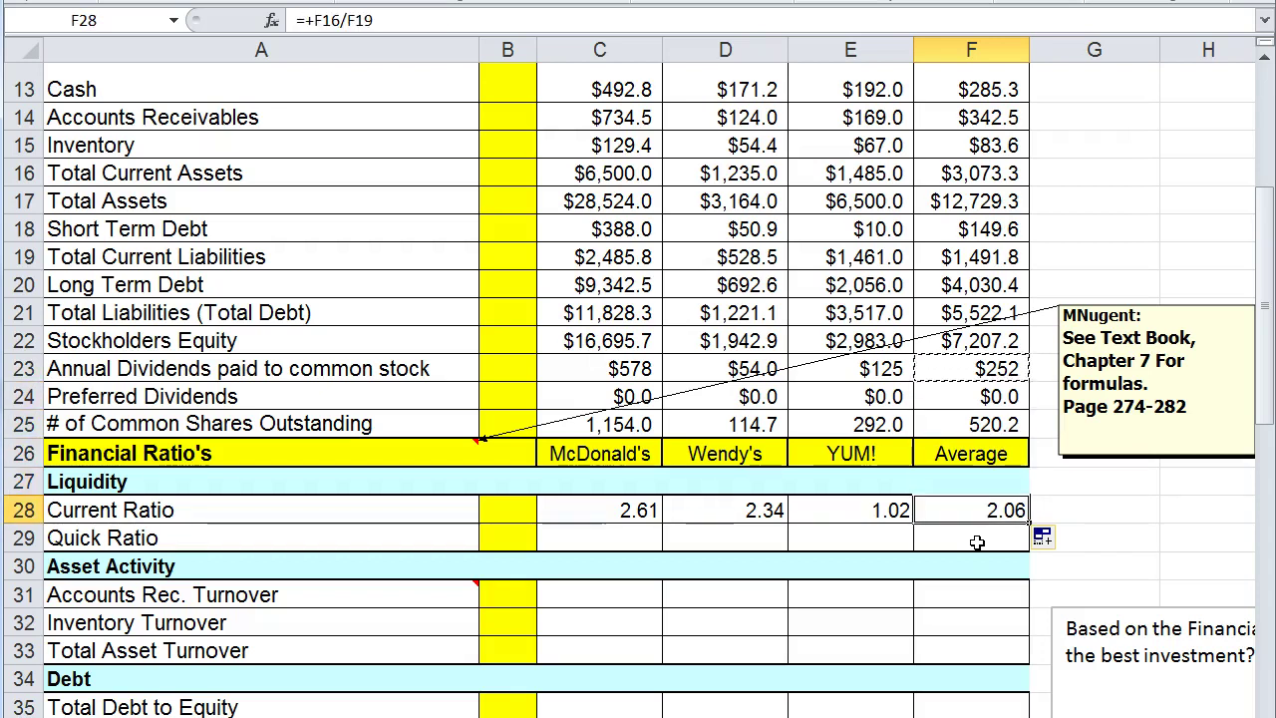
key(ctrl+v)
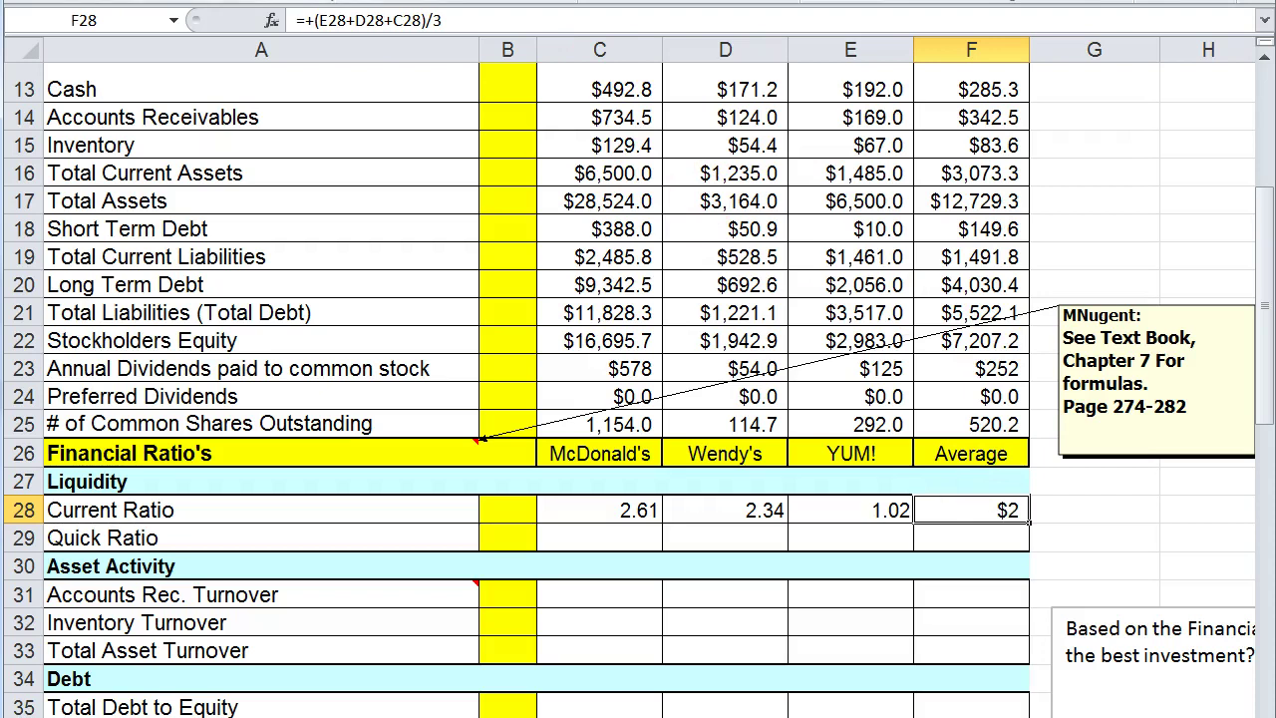
Step: Insert the AVERAGE function over C28:E28 into the Average column's current ratio formula in F28
key(shift+F3)
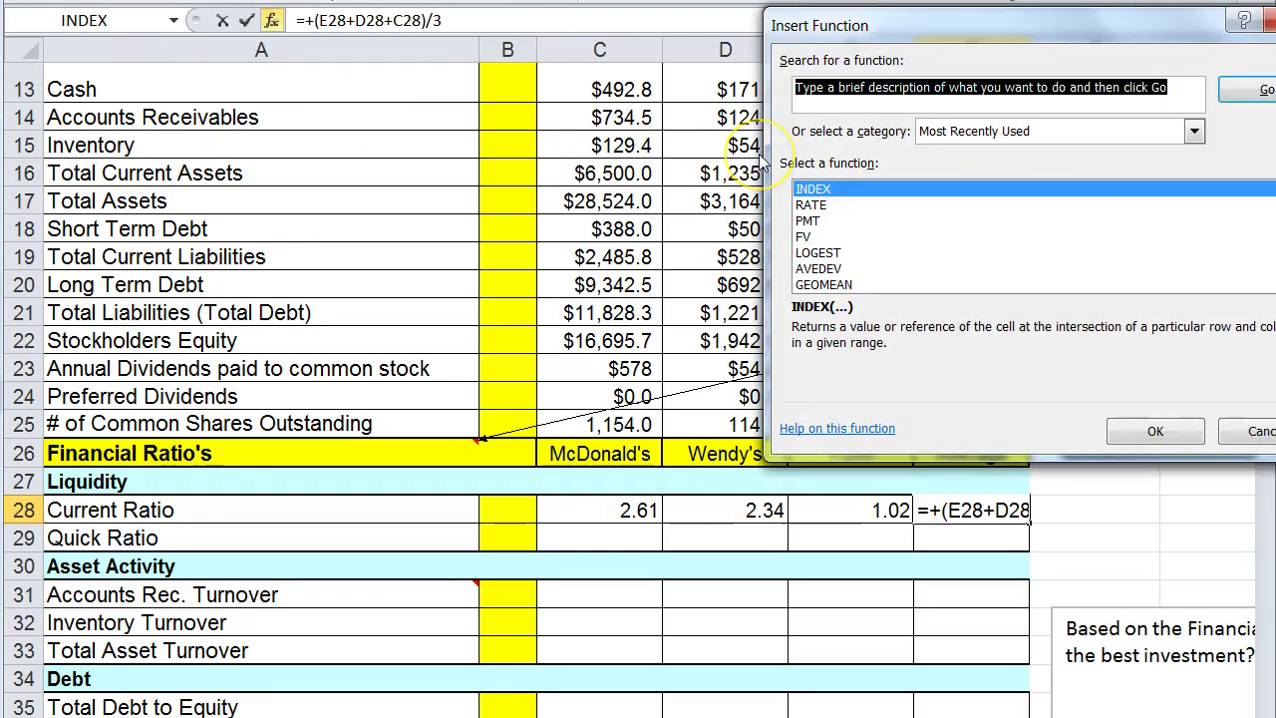
text(avg)
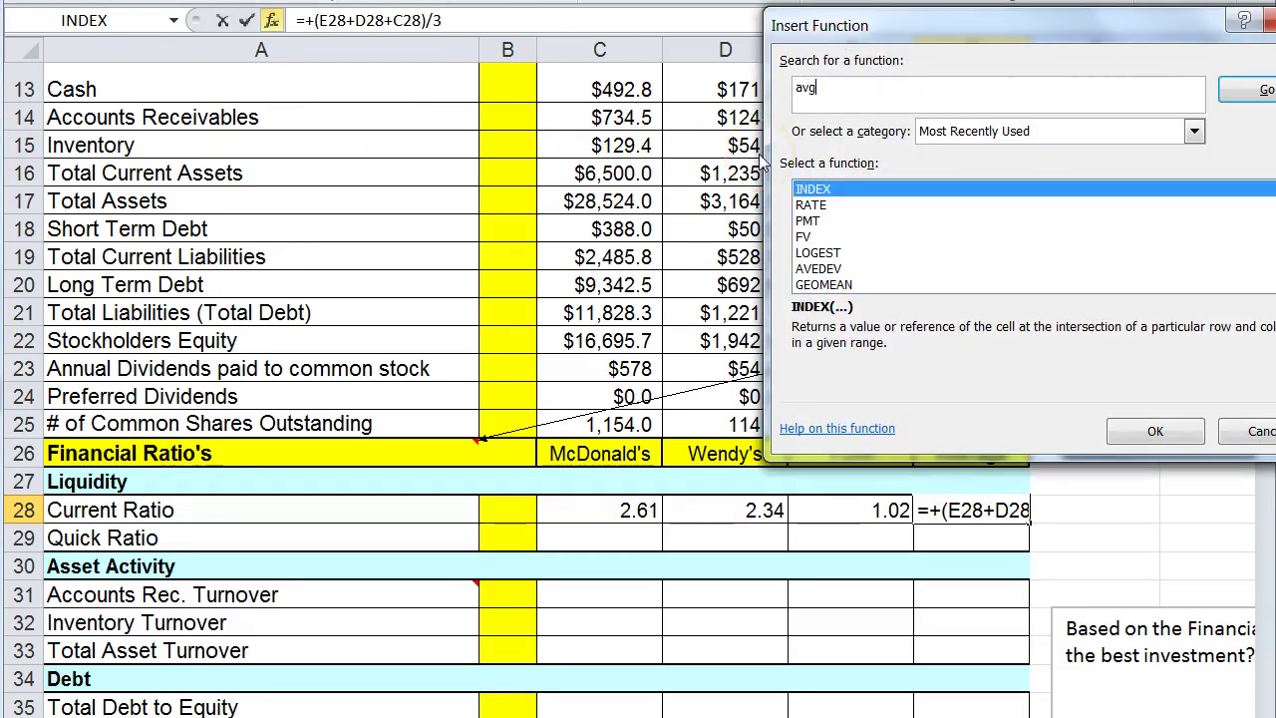
click(1264, 95)
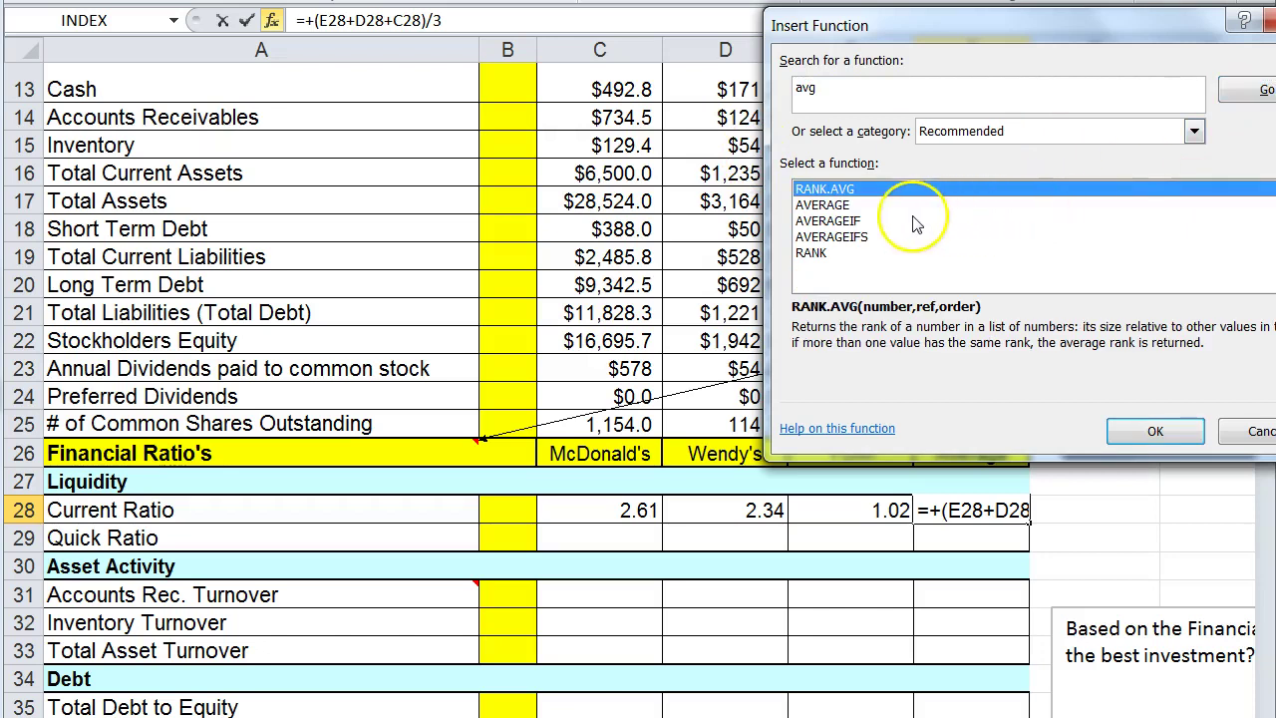
click(816, 205)
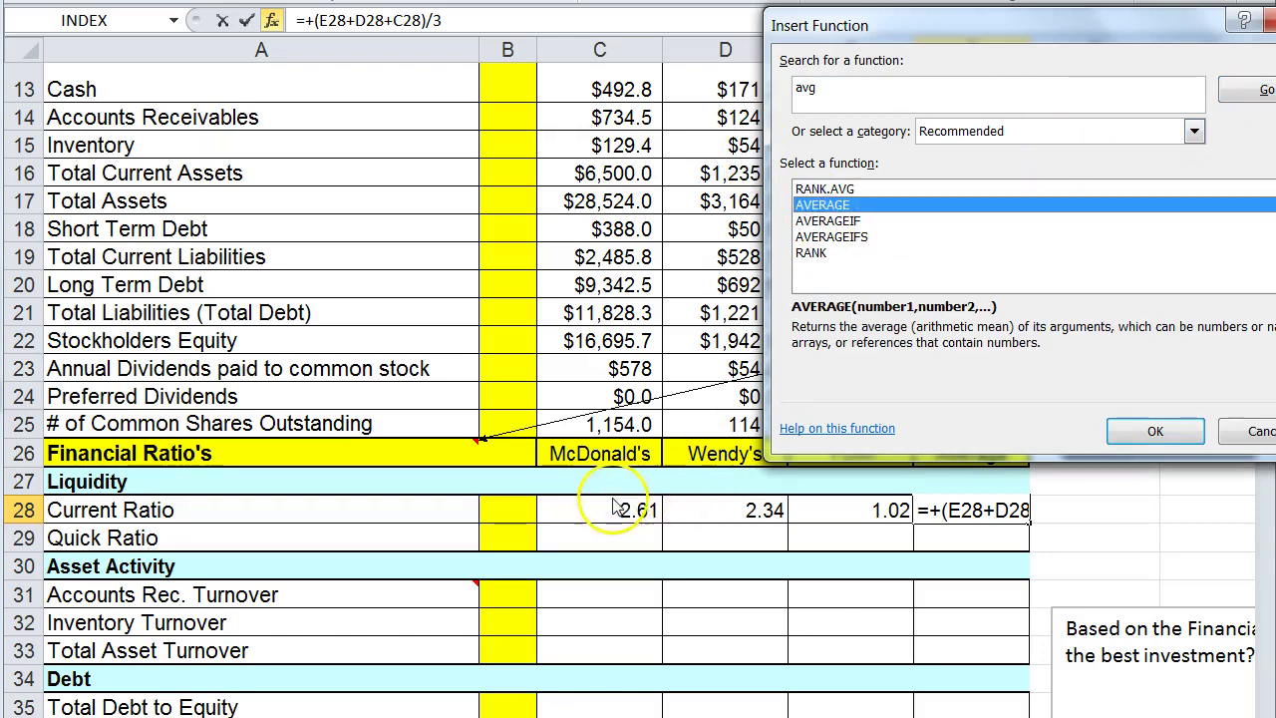
click(830, 204)
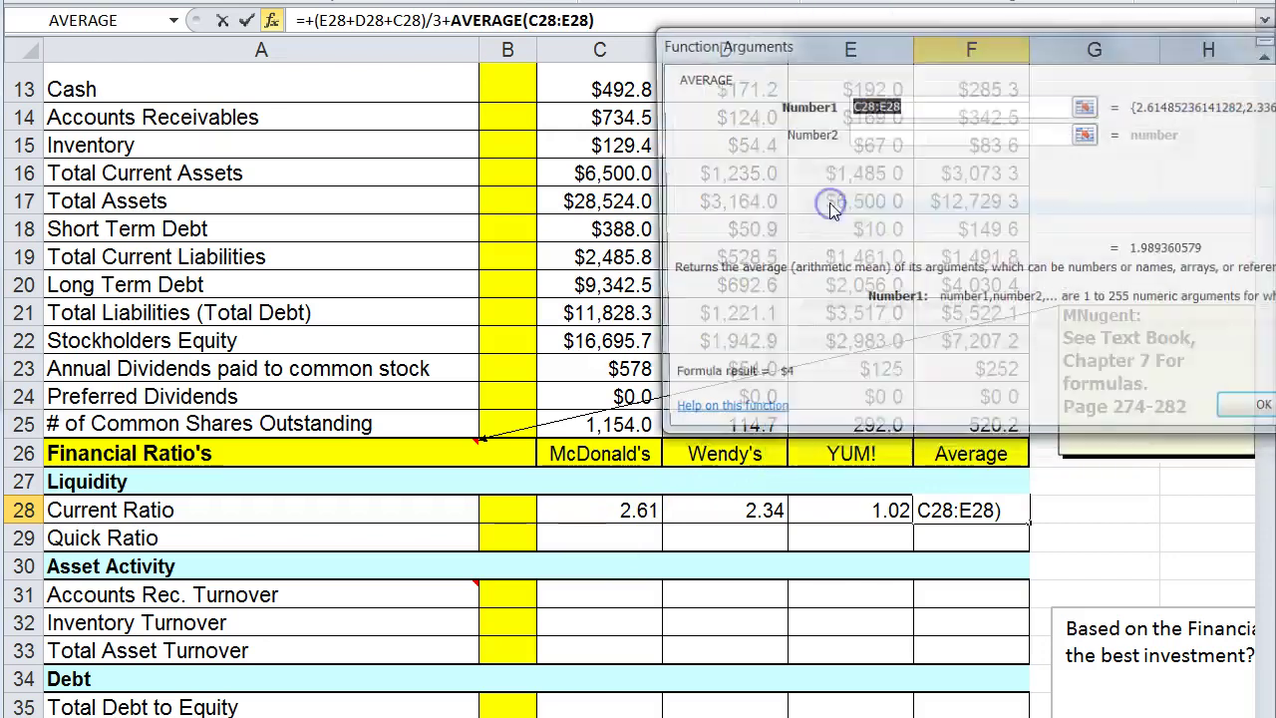
drag(584, 510, 838, 517)
click(1257, 424)
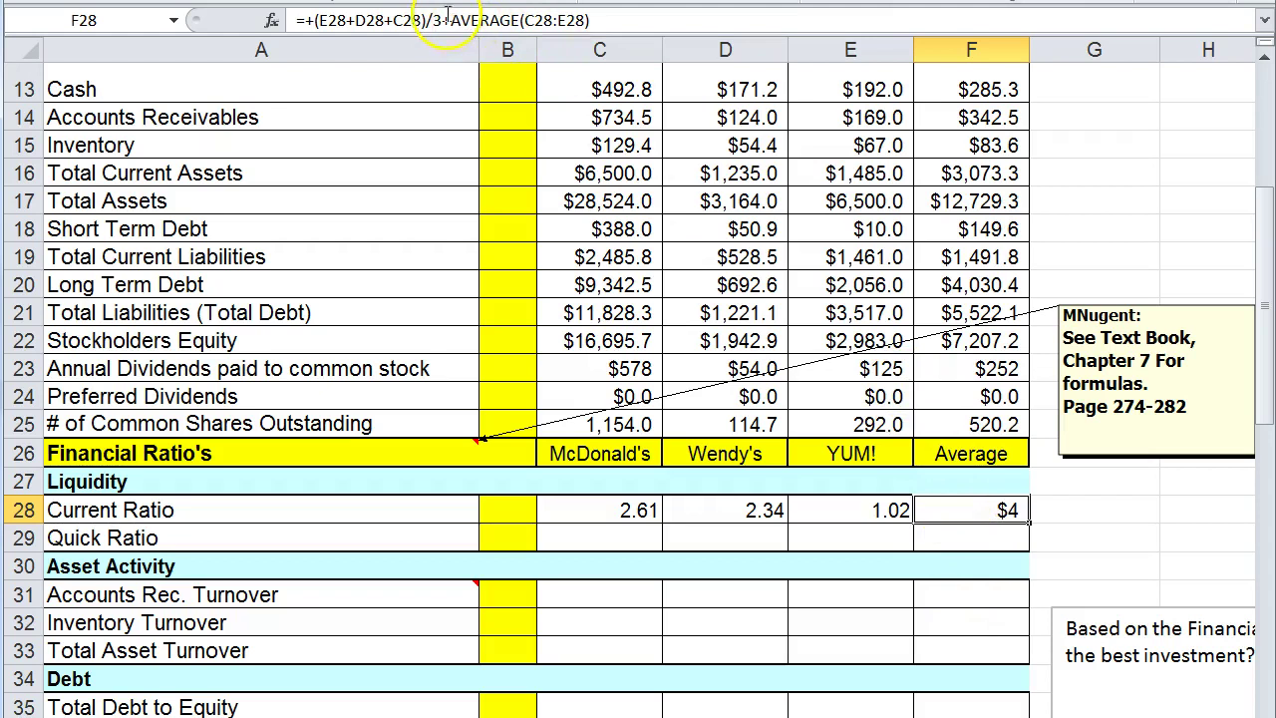
Step: Remove the sum-divided-by-three part from the F28 formula so only +AVERAGE(C28:E28) is left
drag(441, 20, 297, 20)
key(BackSpace)
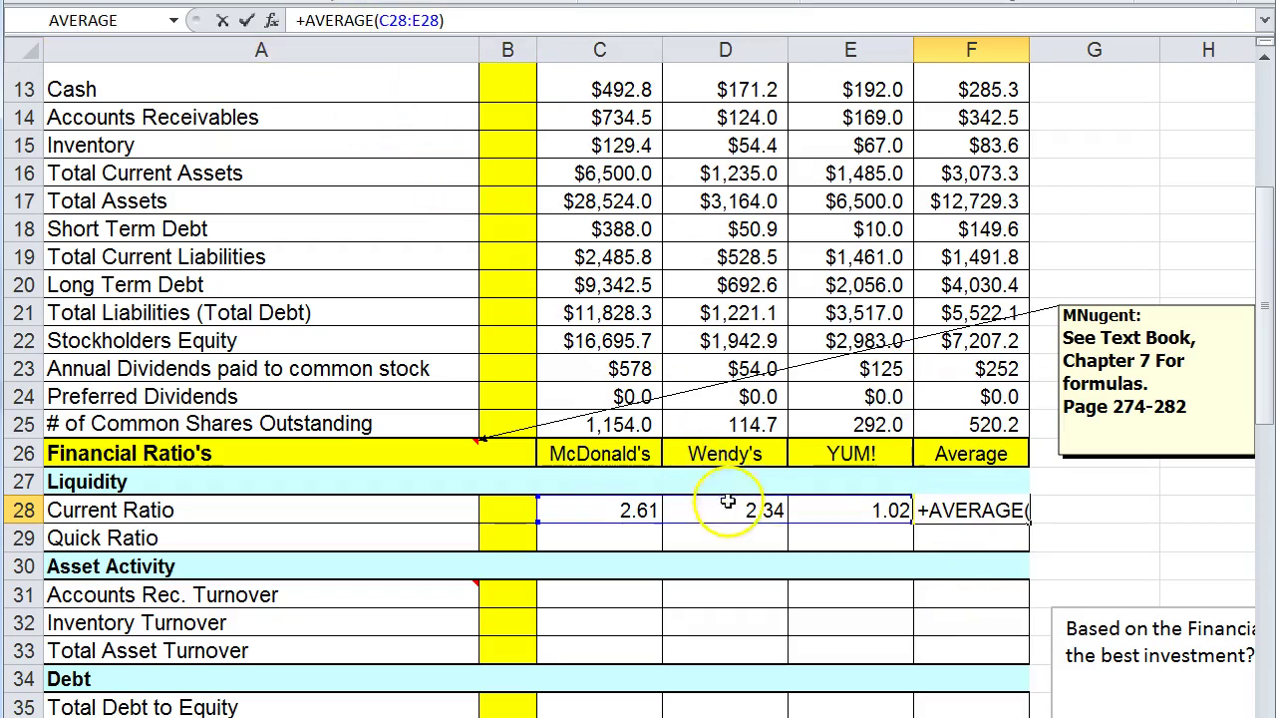
key(Return)
Step: Copy the cell formatting of YUM!'s current ratio in E28 onto the average in F28
click(943, 512)
click(882, 510)
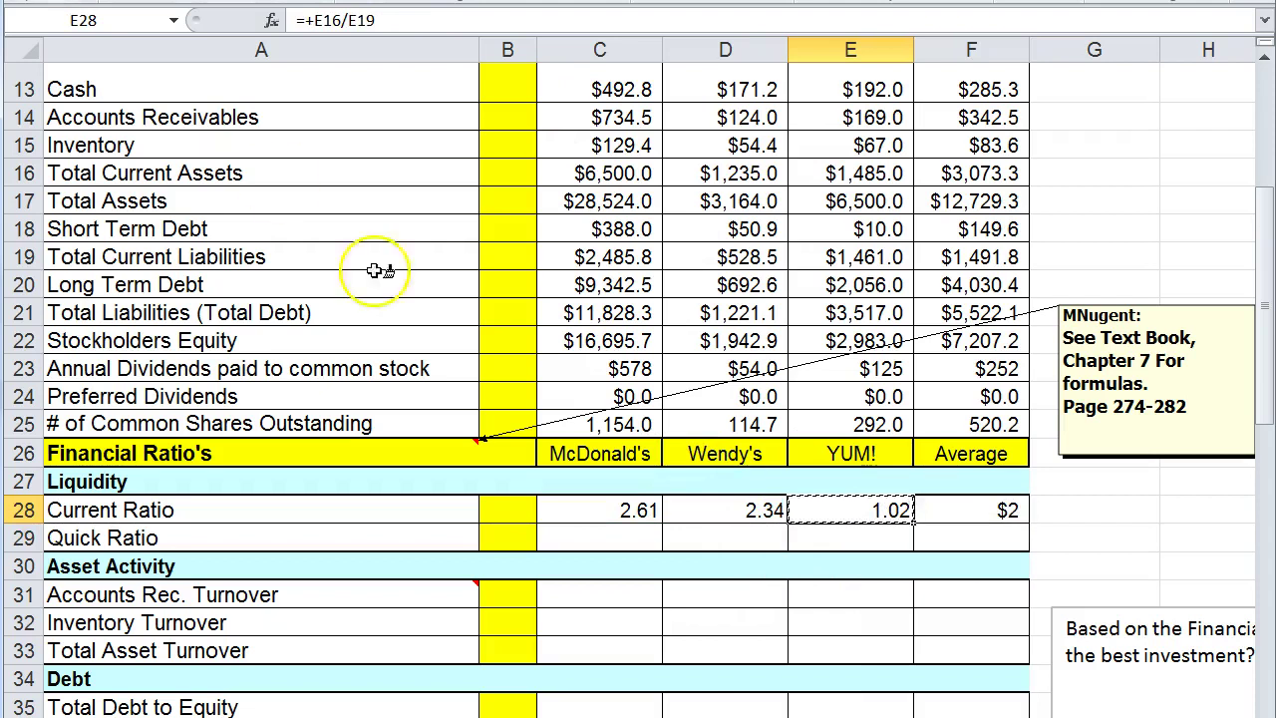
click(927, 511)
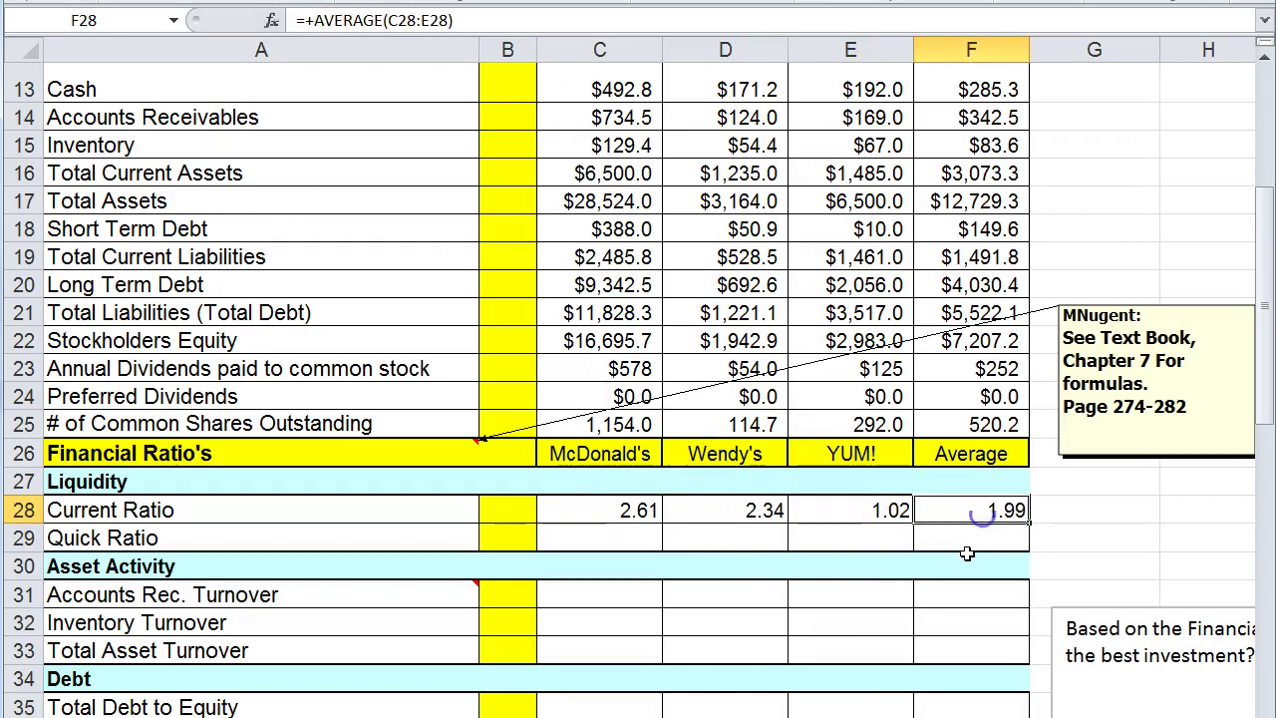
click(847, 545)
click(955, 517)
Step: Look up the quick ratio, accounts receivable turnover and inventory turnover equations in the textbook and locate their rows in the spreadsheet
click(608, 538)
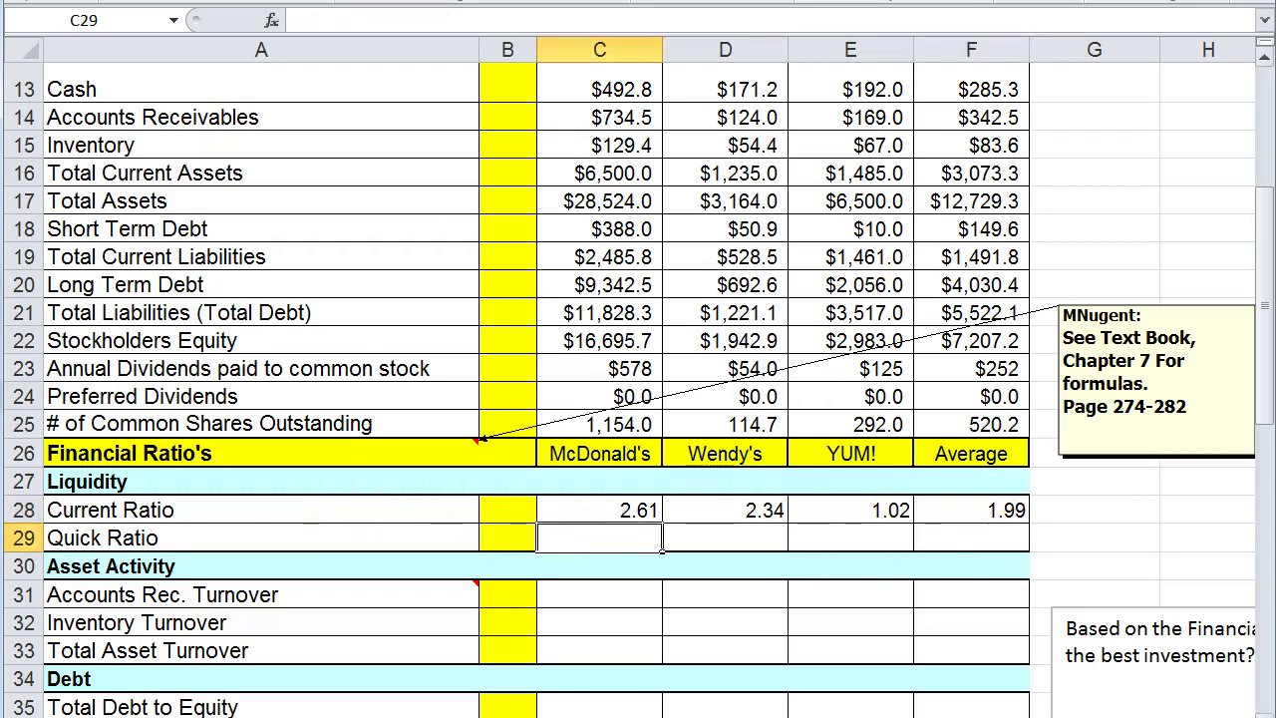
key(alt+Tab)
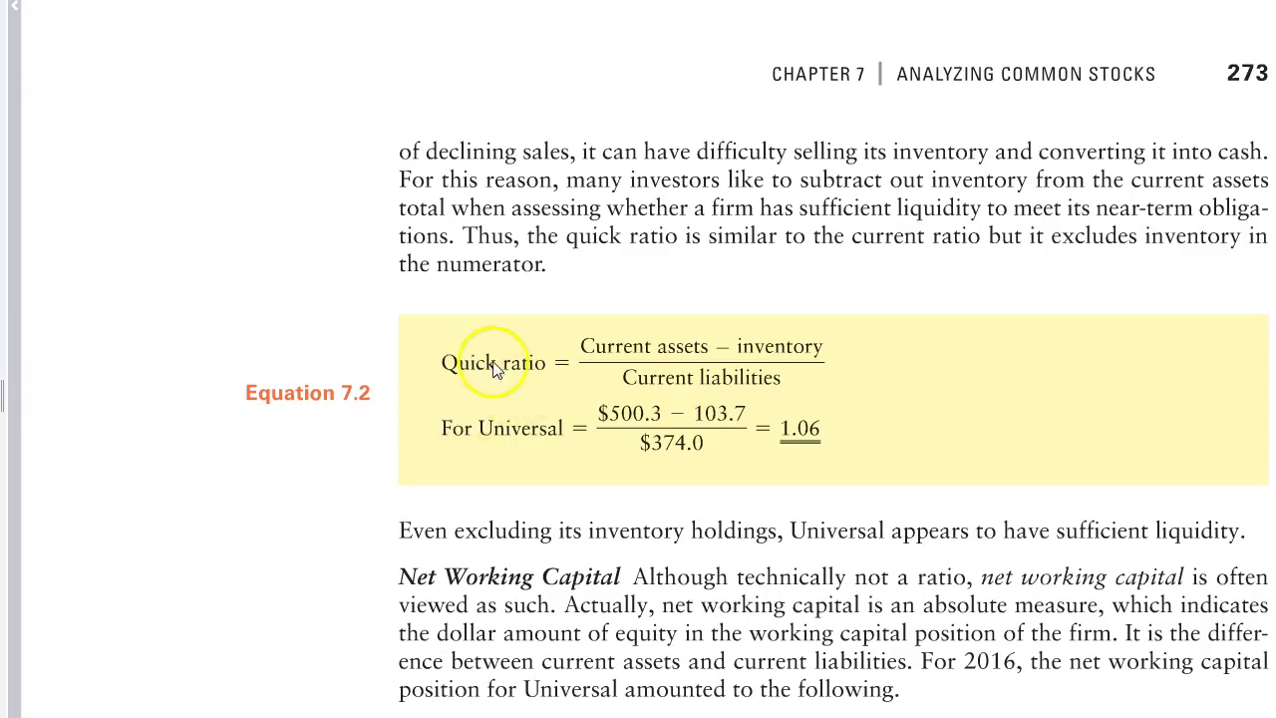
scroll(533, 498, down, 3)
scroll(533, 513, down, 6)
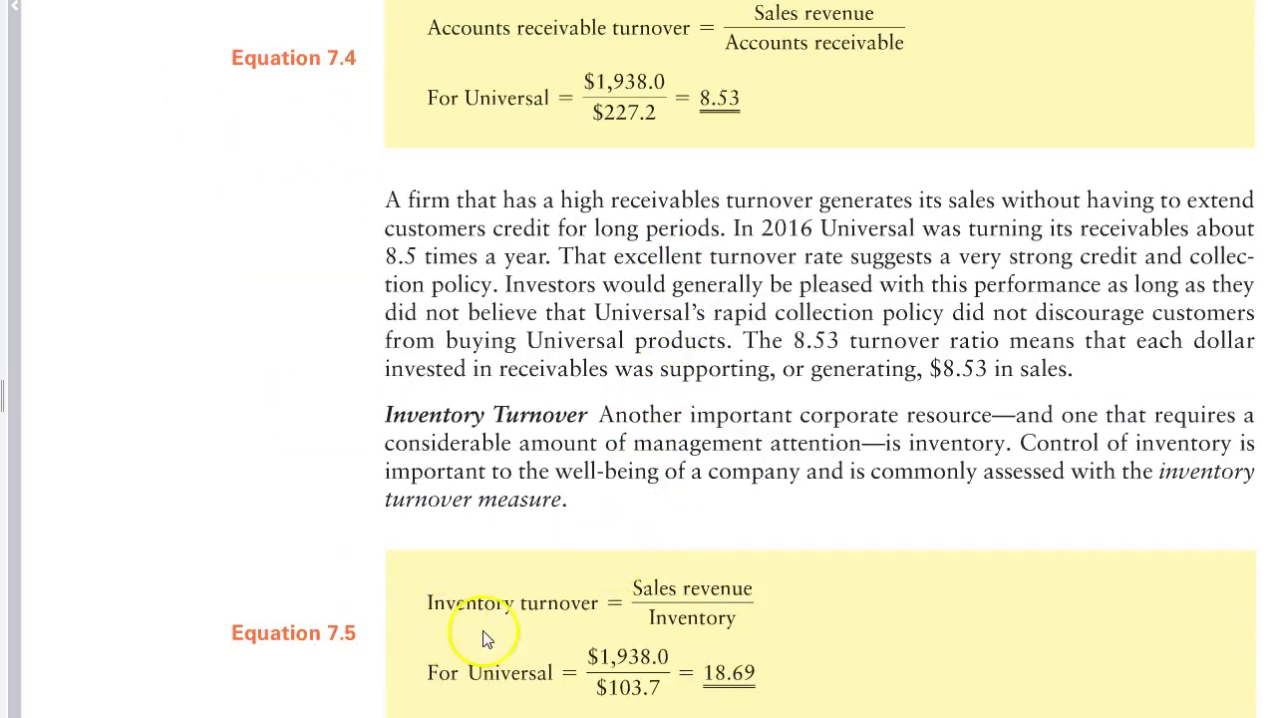
key(alt+Tab)
scroll(200, 479, down, 2)
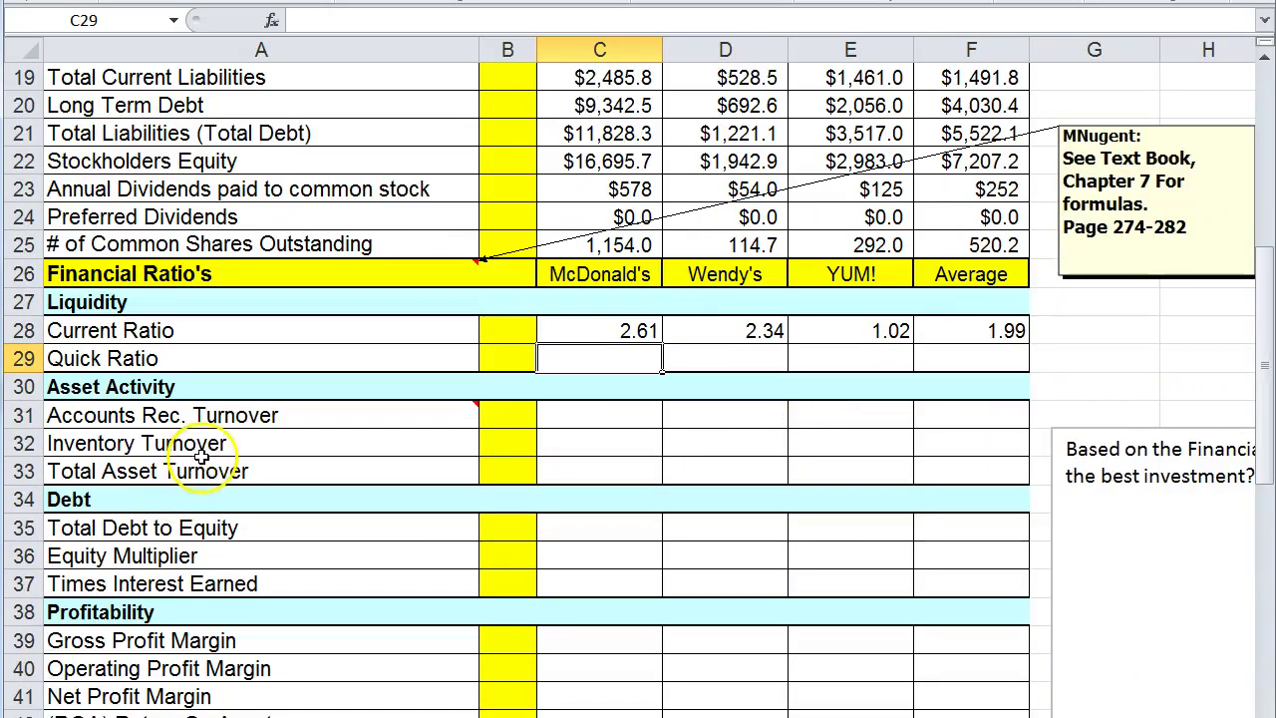
click(110, 359)
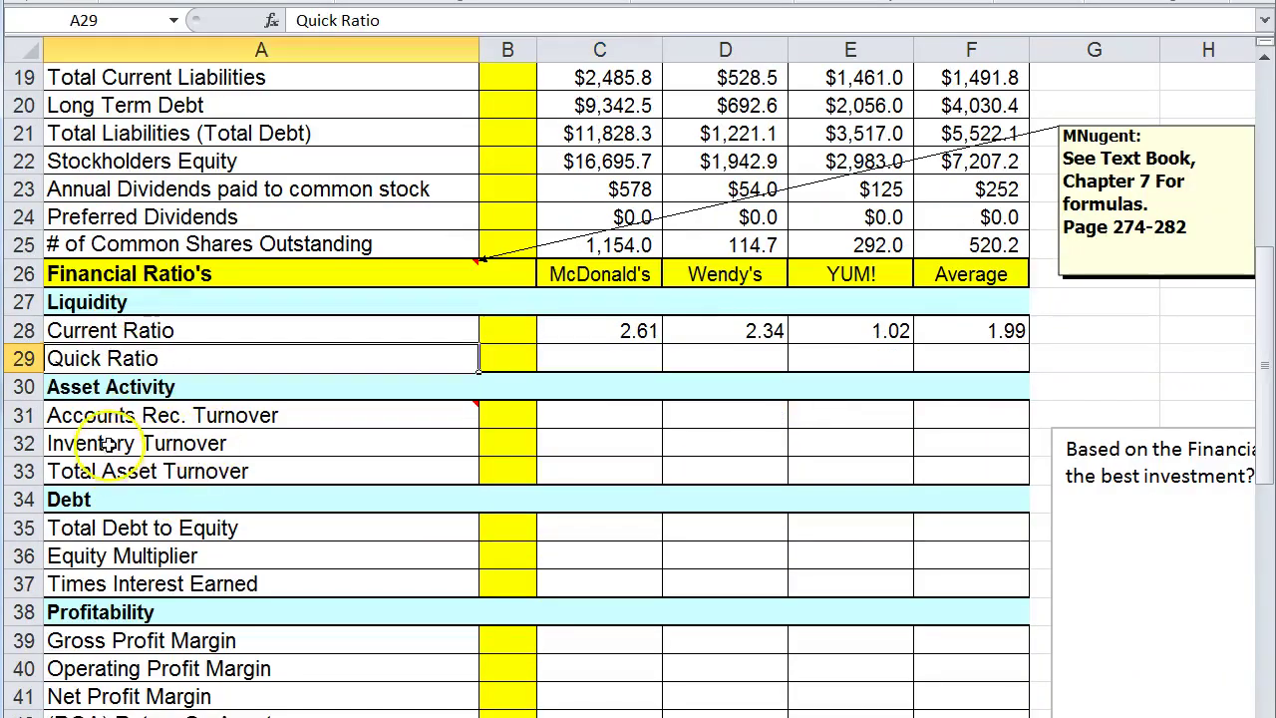
click(105, 415)
click(127, 443)
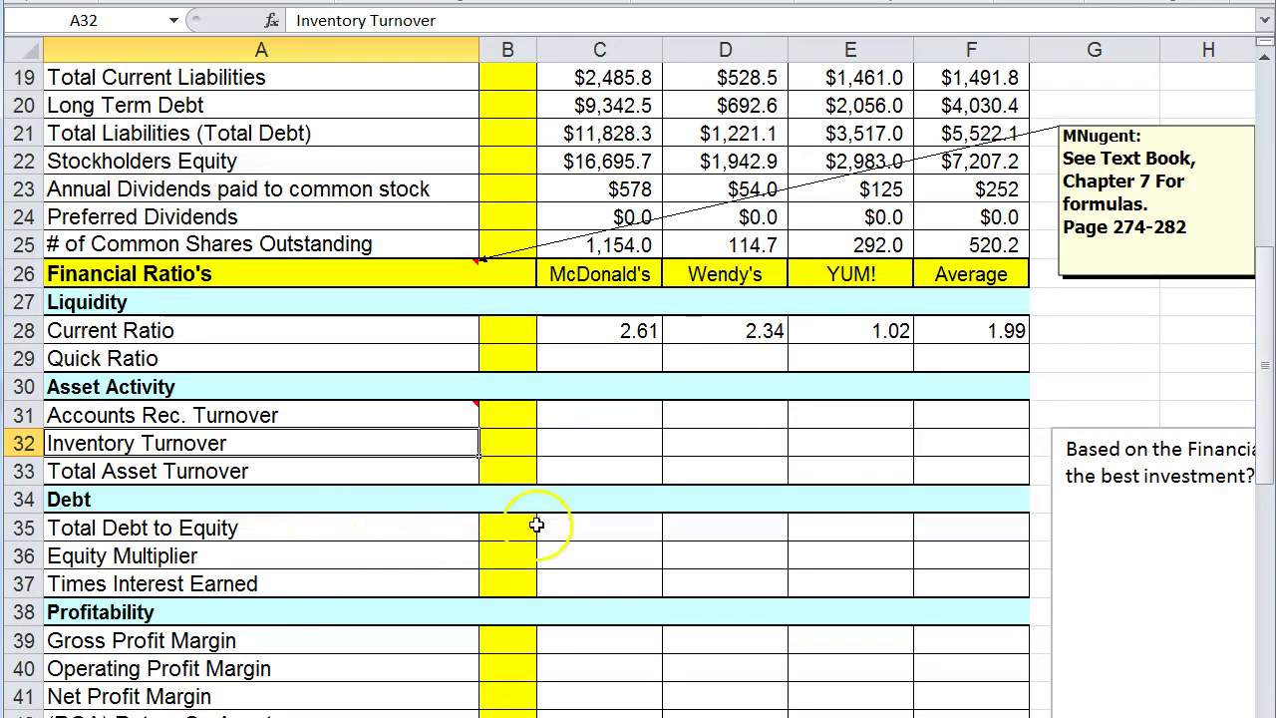
Step: Review the company data above the ratios and McDonald's current ratio formula in C28
scroll(500, 447, up, 3)
scroll(501, 447, up, 3)
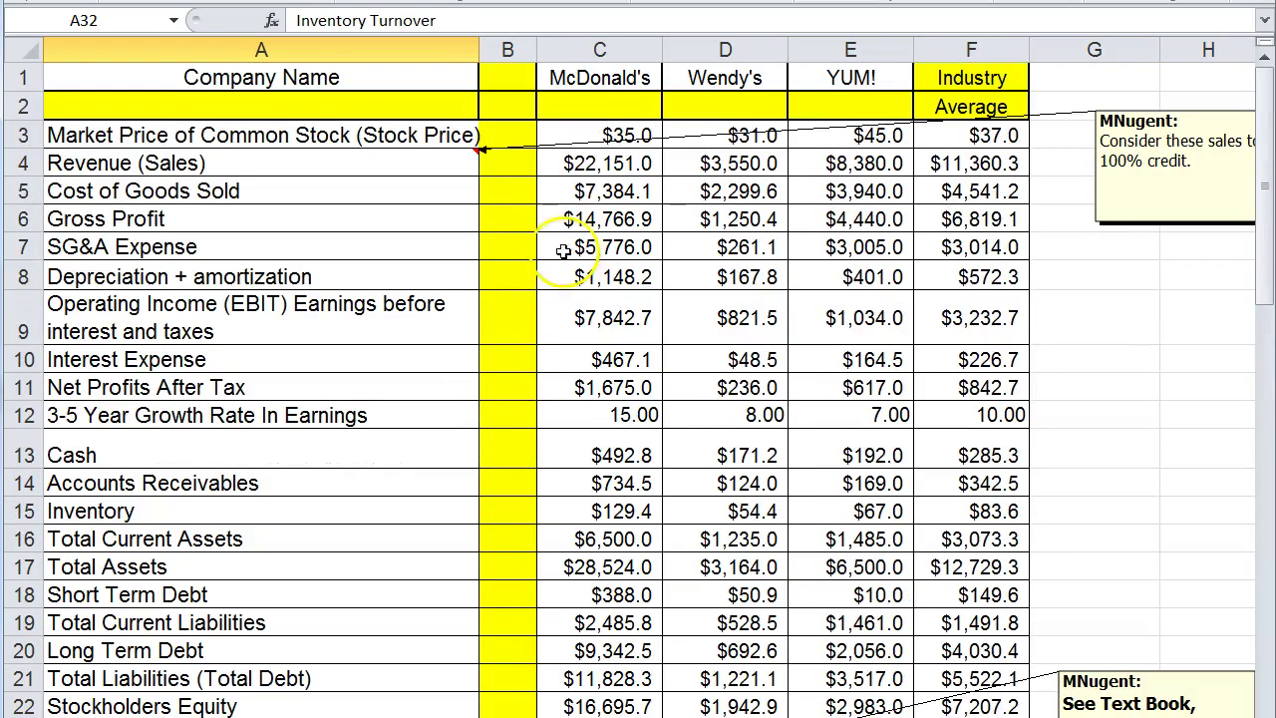
scroll(749, 369, down, 2)
scroll(750, 369, down, 5)
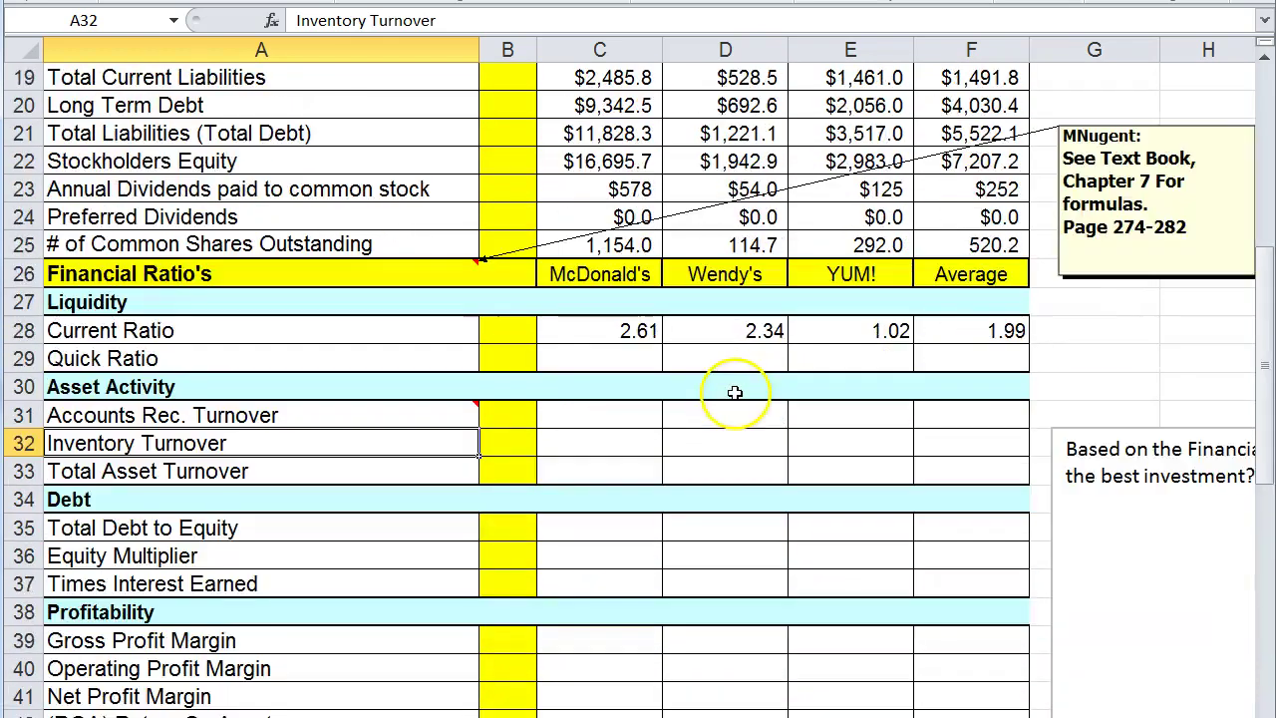
click(599, 272)
click(599, 245)
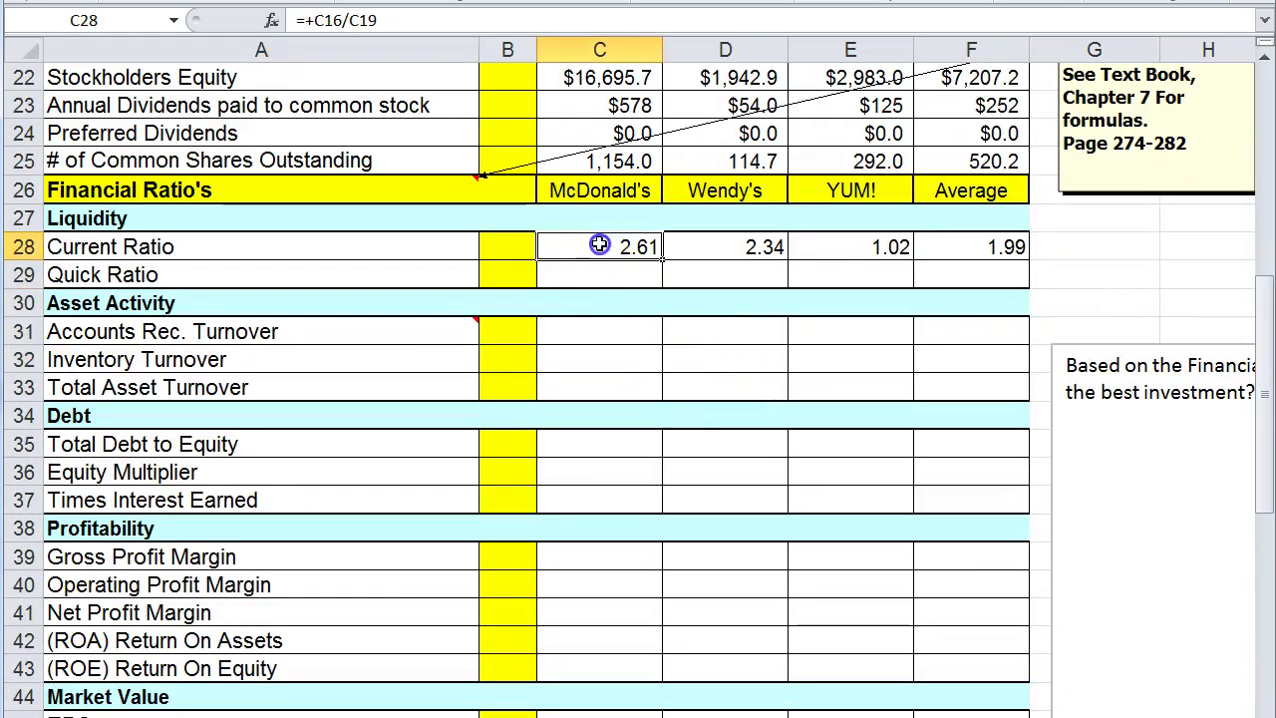
click(601, 271)
Step: Examine the formula notes below the Market Value section for revenue per share, cash per share and market capitalization
scroll(644, 345, down, 6)
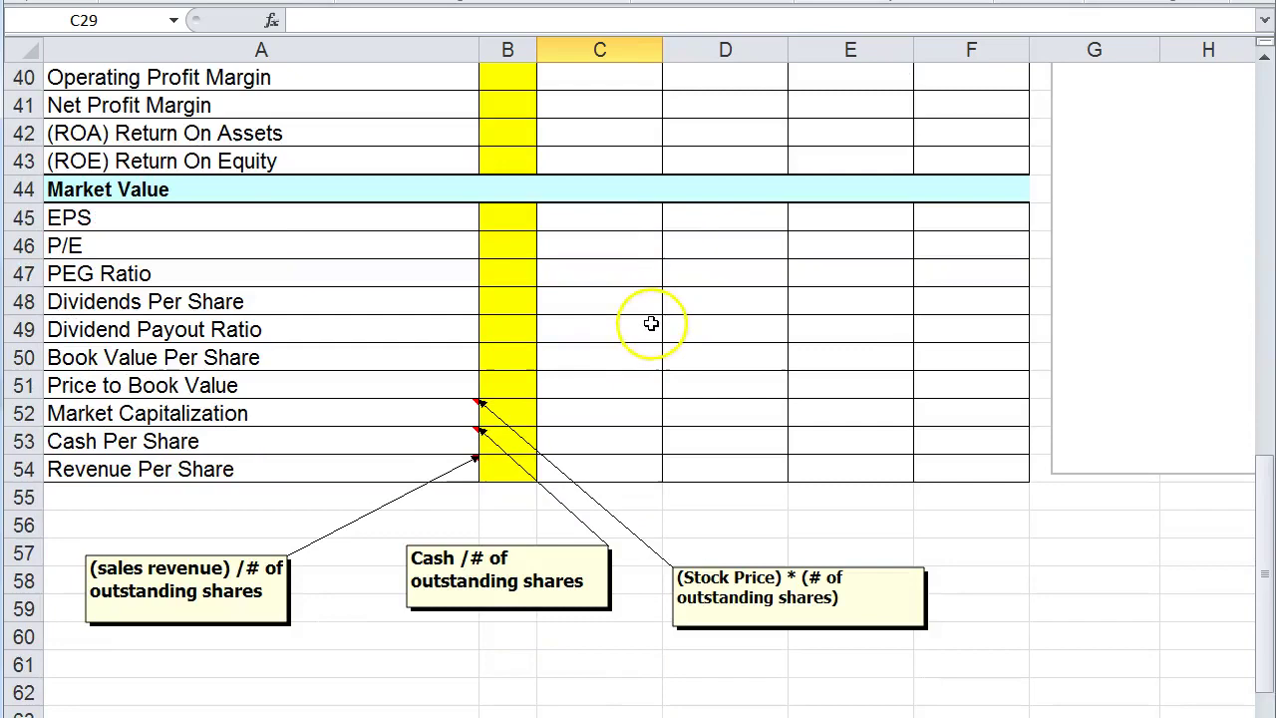
scroll(651, 240, up, 3)
scroll(652, 244, up, 3)
scroll(649, 256, down, 9)
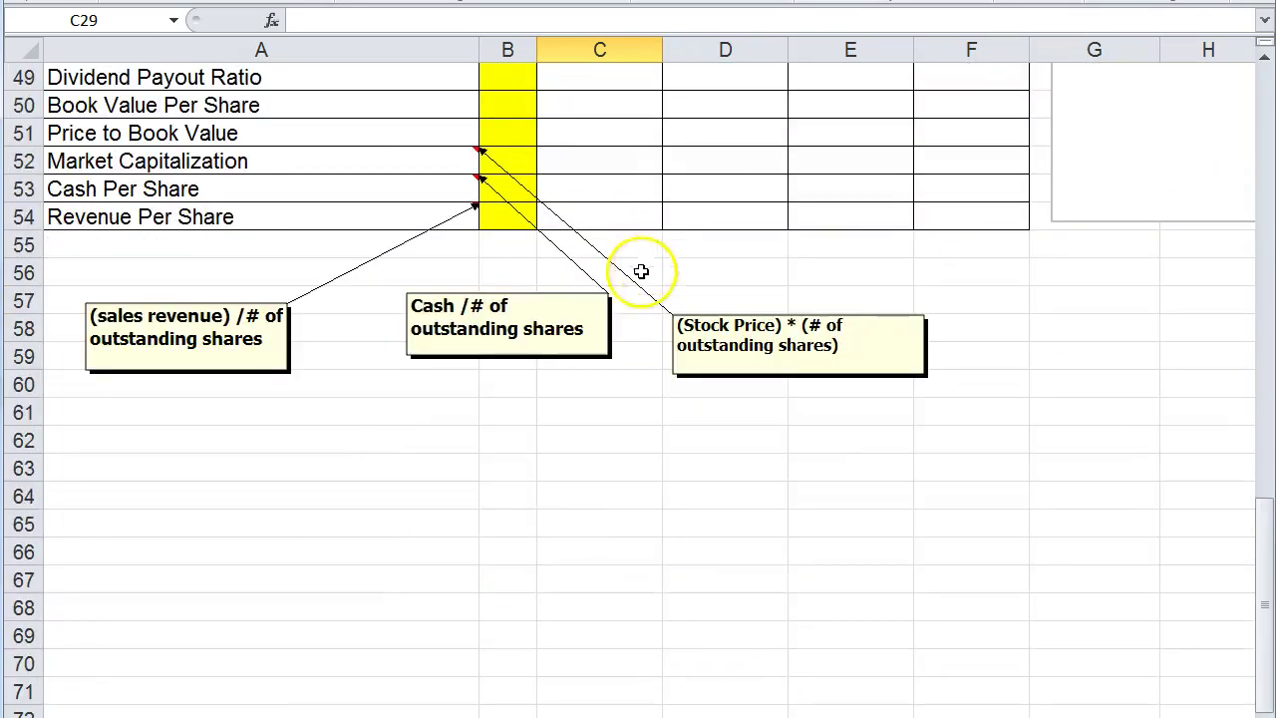
scroll(439, 299, up, 2)
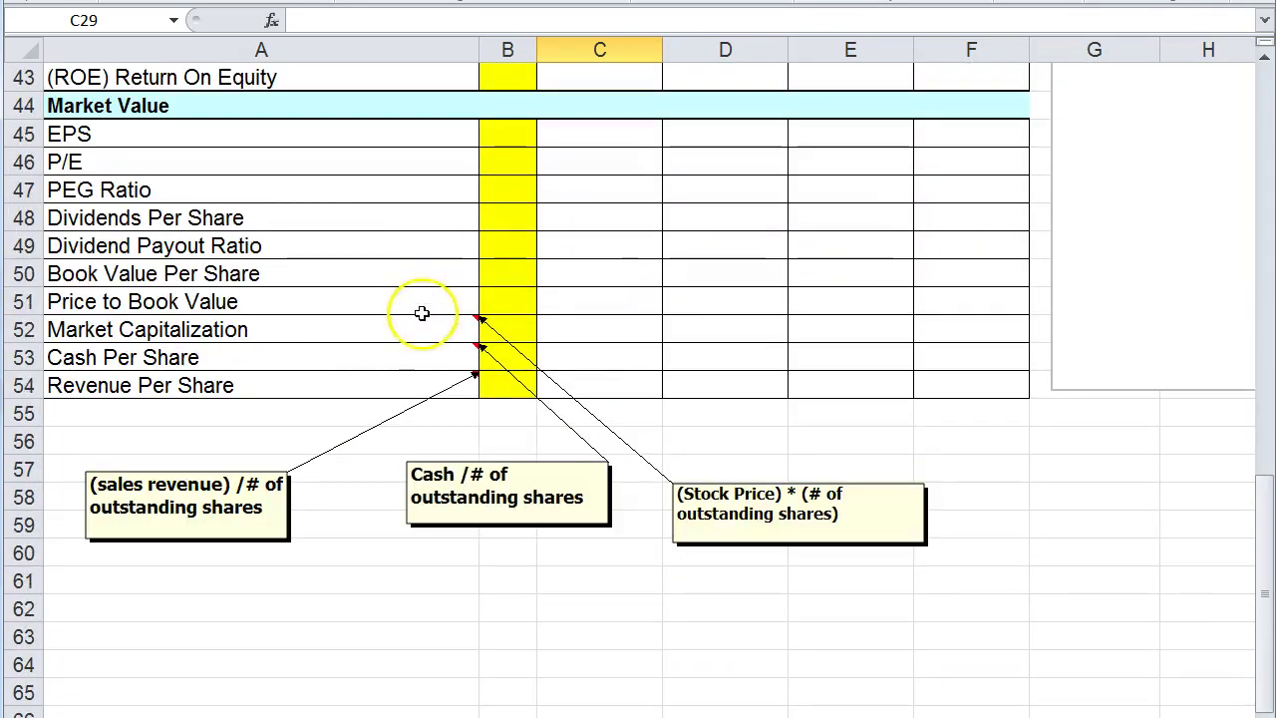
click(154, 525)
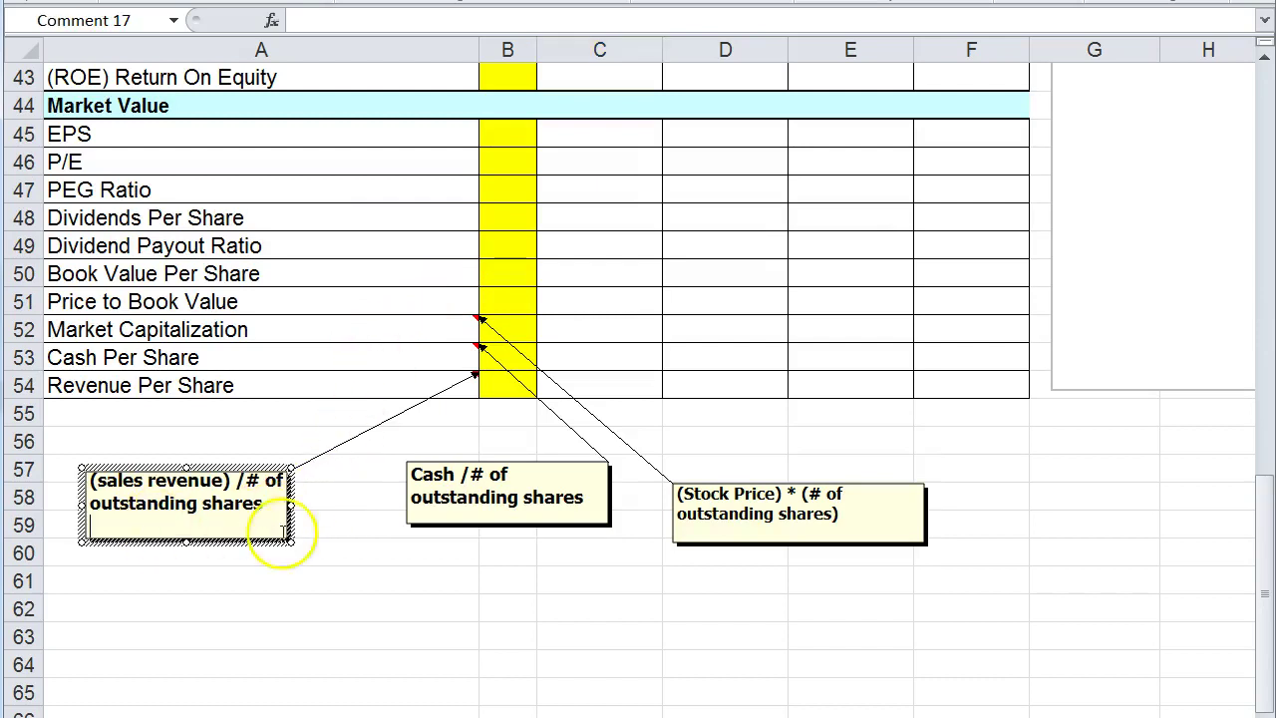
click(470, 529)
click(727, 526)
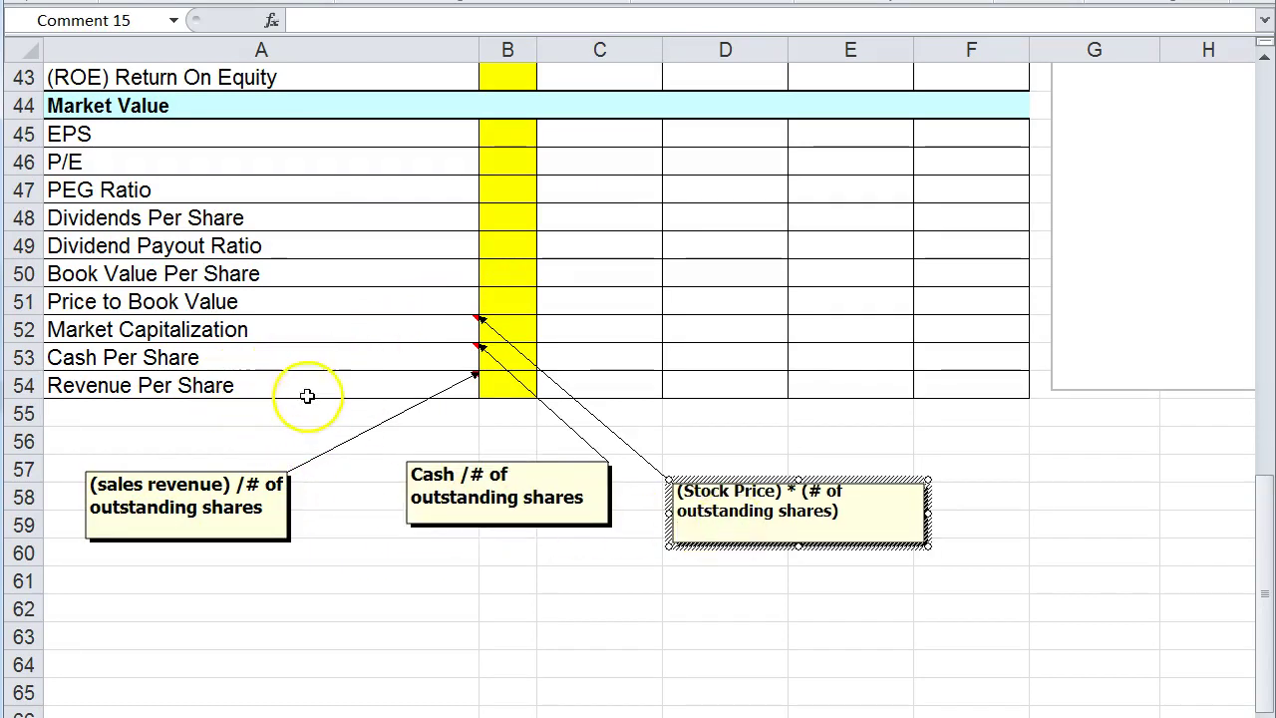
click(319, 431)
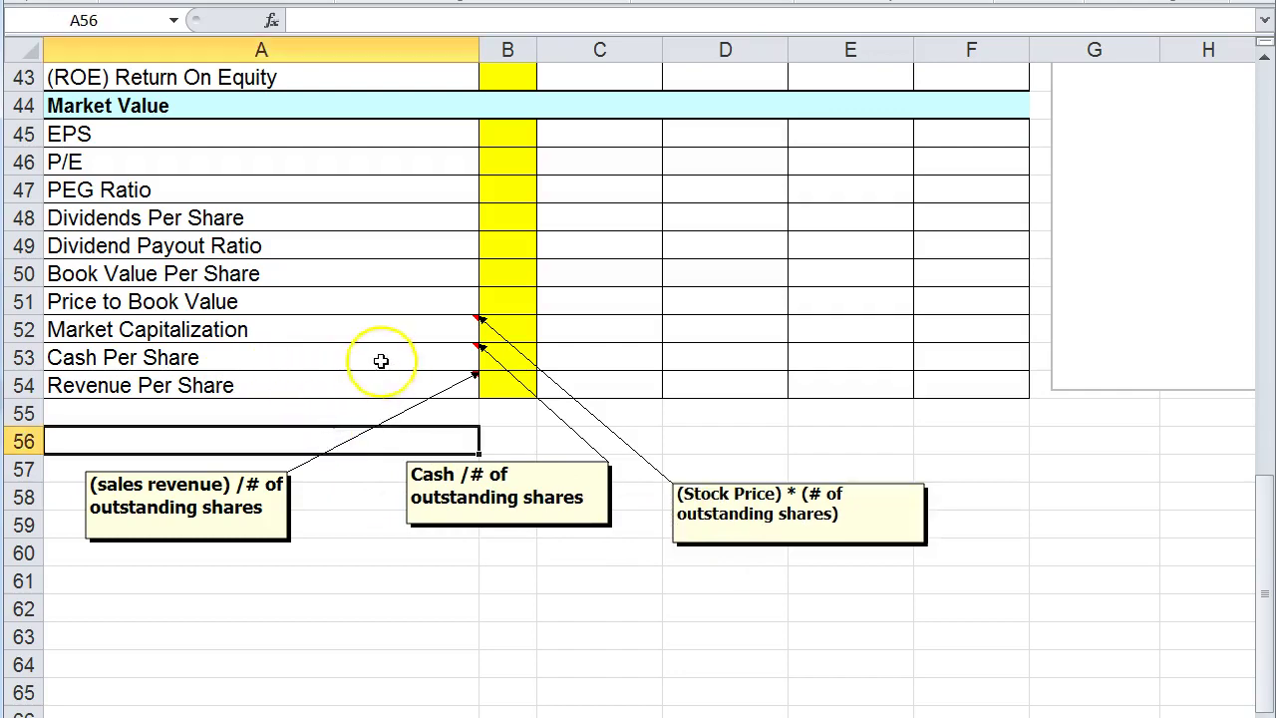
Step: Correct "fell" to "feel" in the best-investment question in the text box beside the ratios
scroll(379, 409, up, 7)
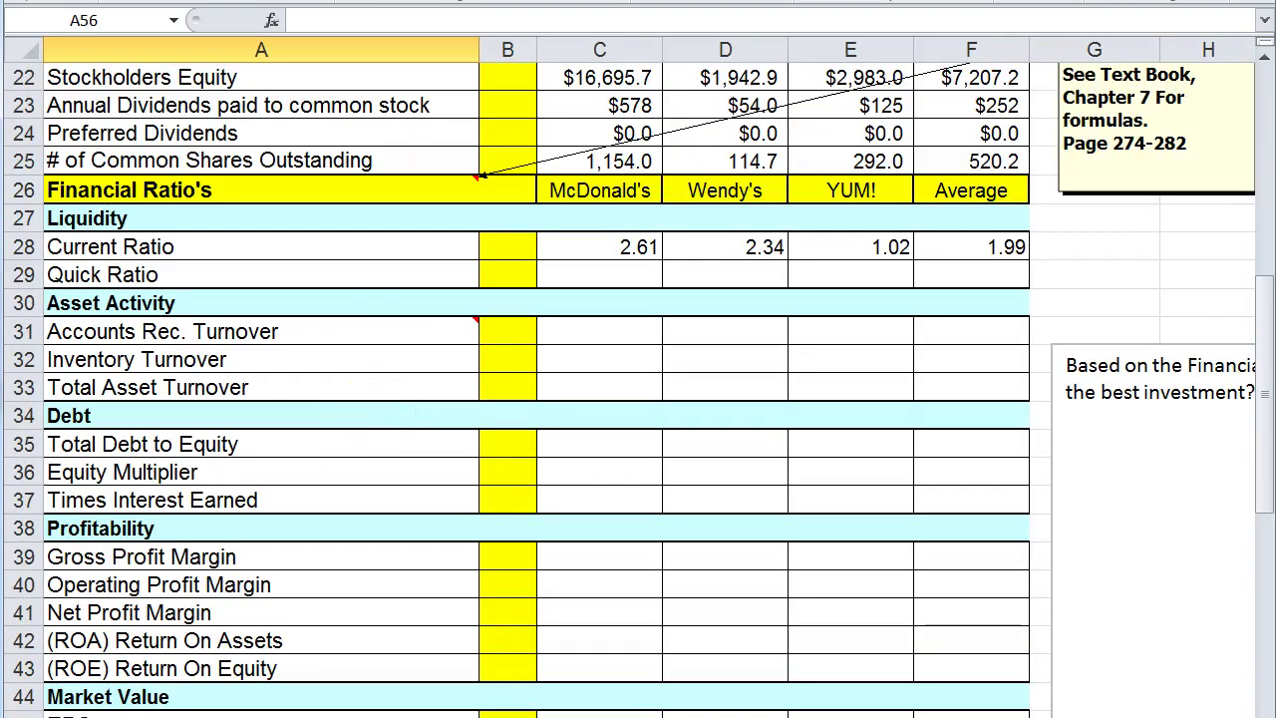
scroll(678, 395, up, 6)
scroll(678, 395, down, 9)
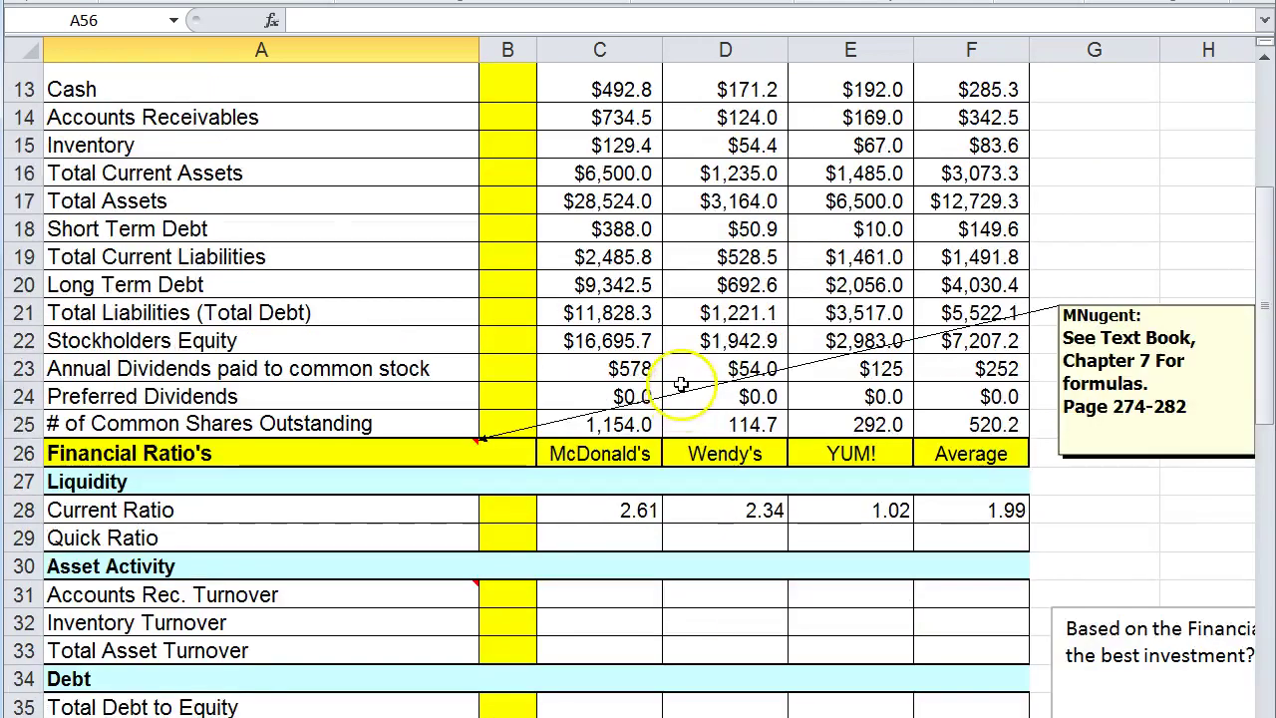
scroll(638, 399, right, 3)
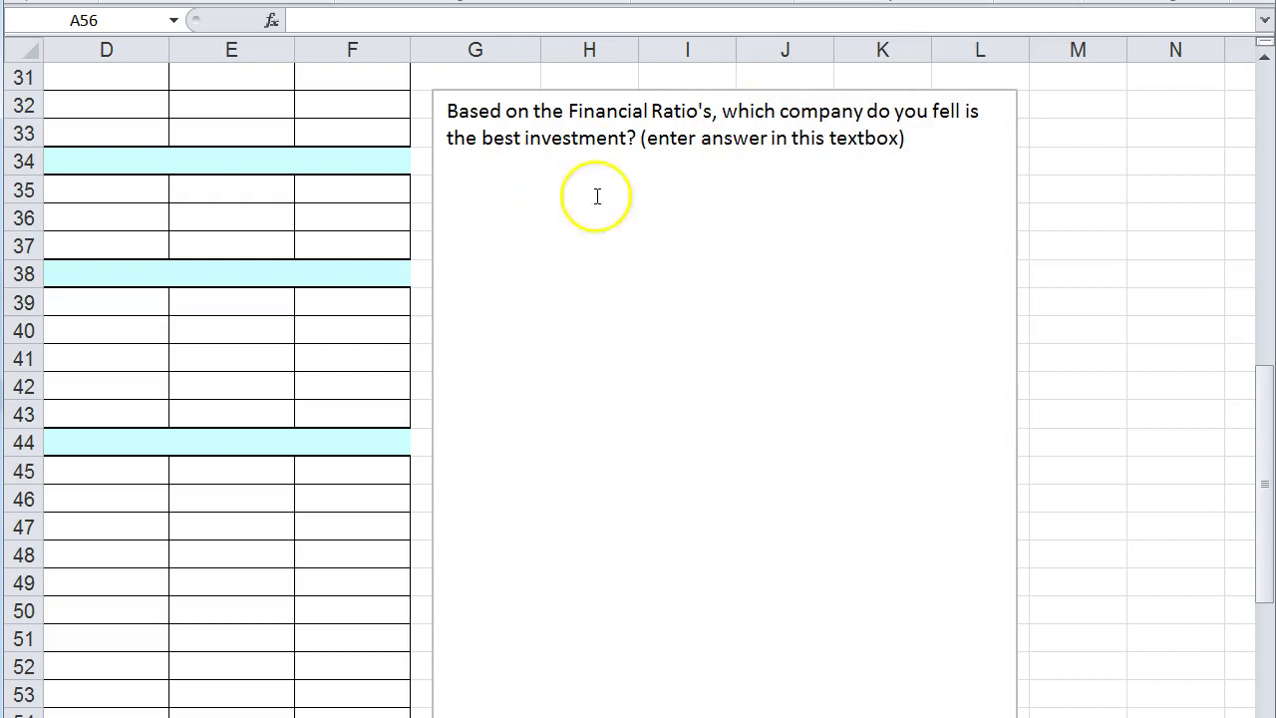
click(951, 110)
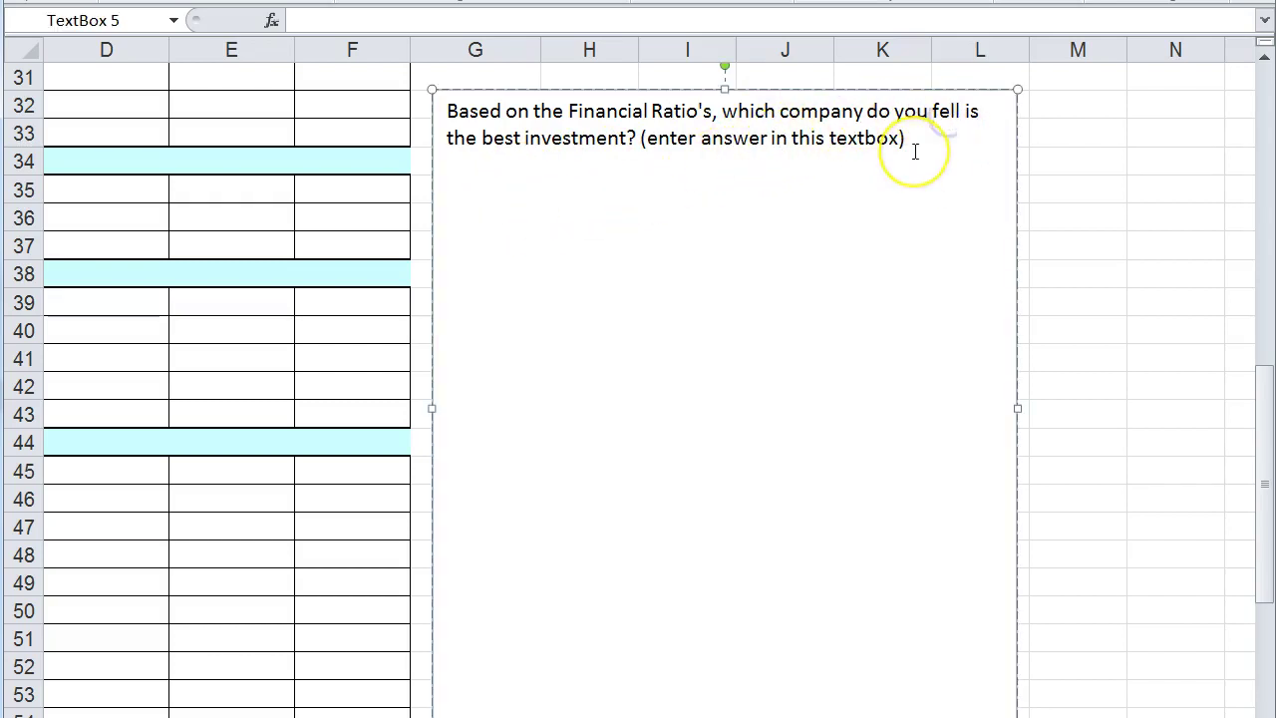
text(l)
click(875, 204)
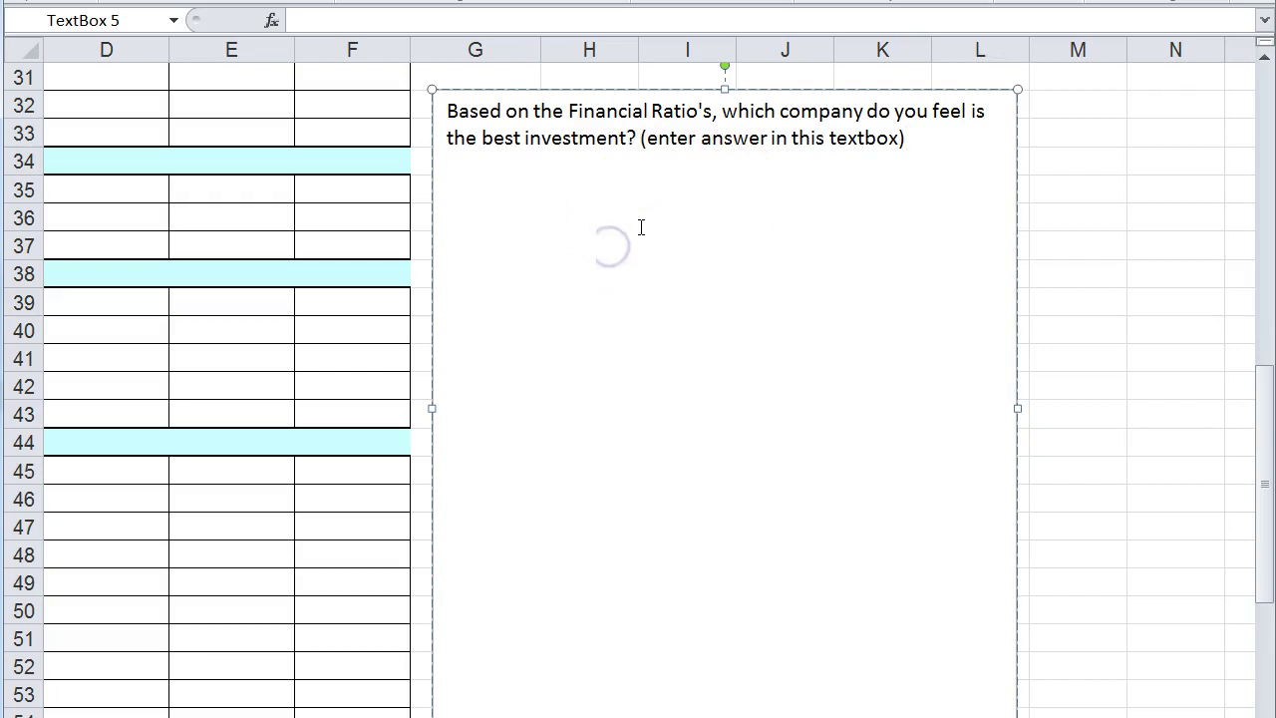
click(598, 229)
key(Return)
key(Return)
key(BackSpace)
key(BackSpace)
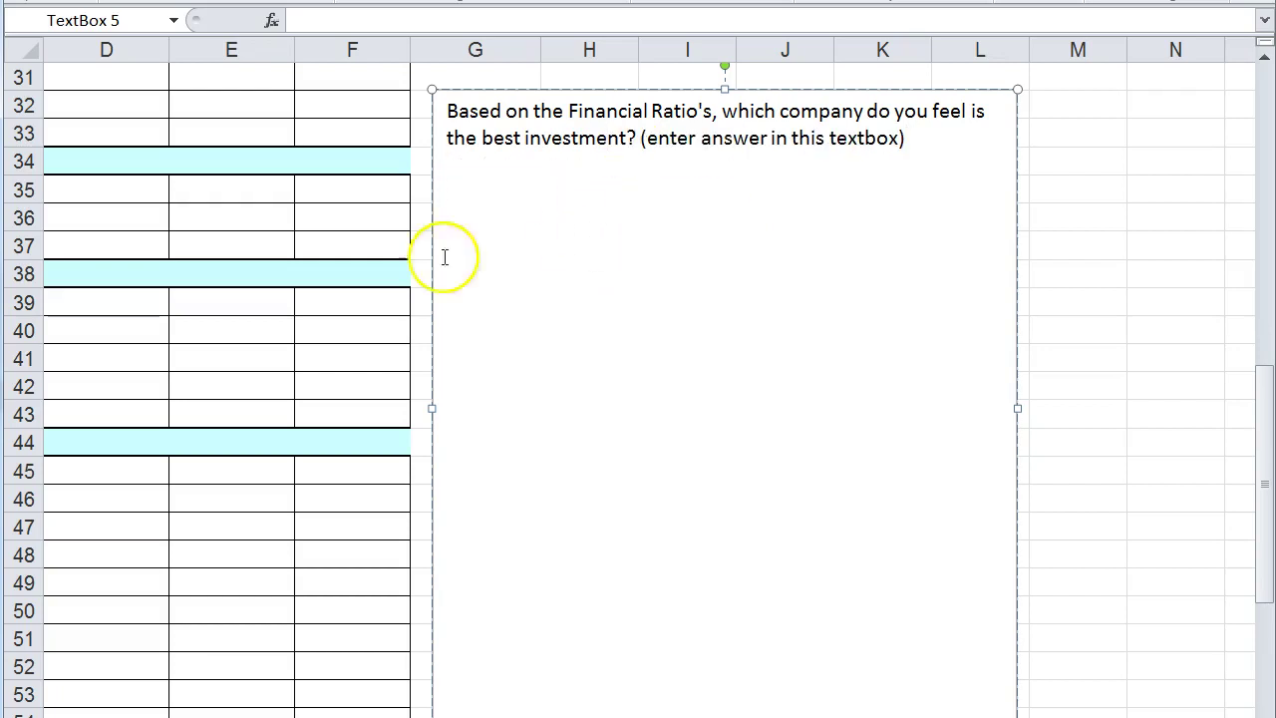
click(583, 246)
key(ctrl+z)
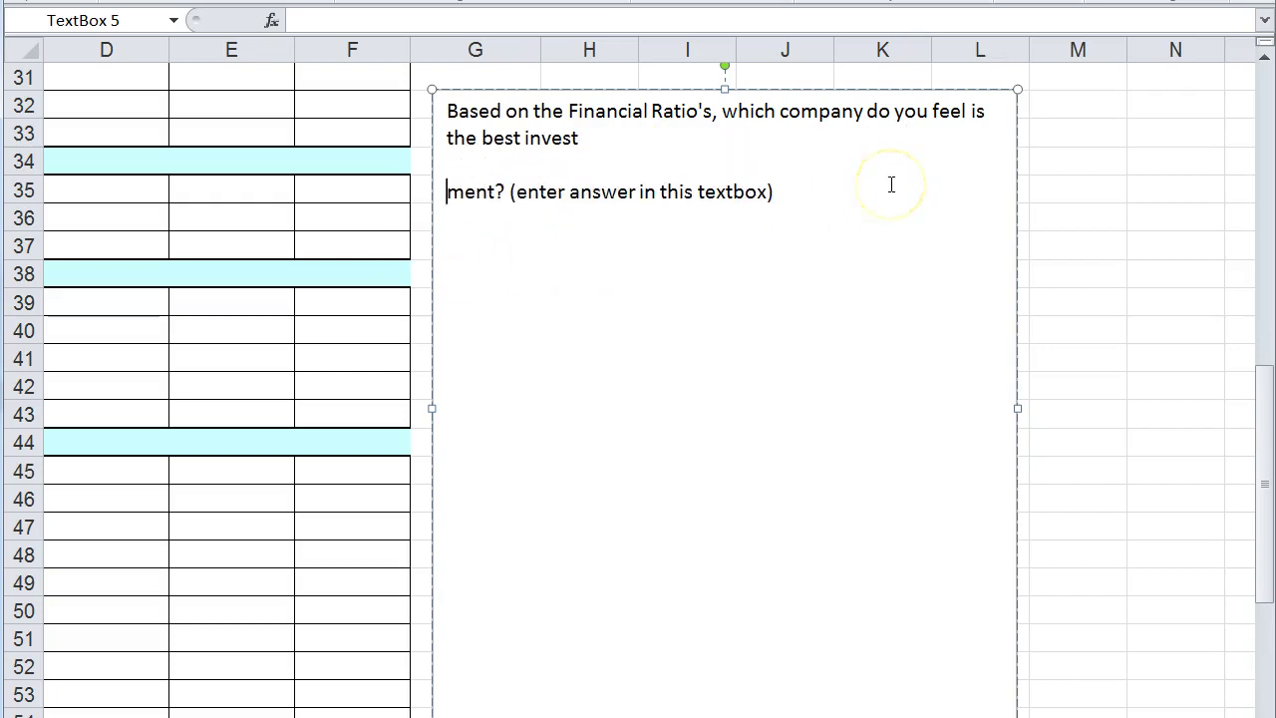
key(BackSpace)
key(BackSpace)
Step: Try out entering an answer below the question in the text box with placeholder text, and delete that text again
click(945, 141)
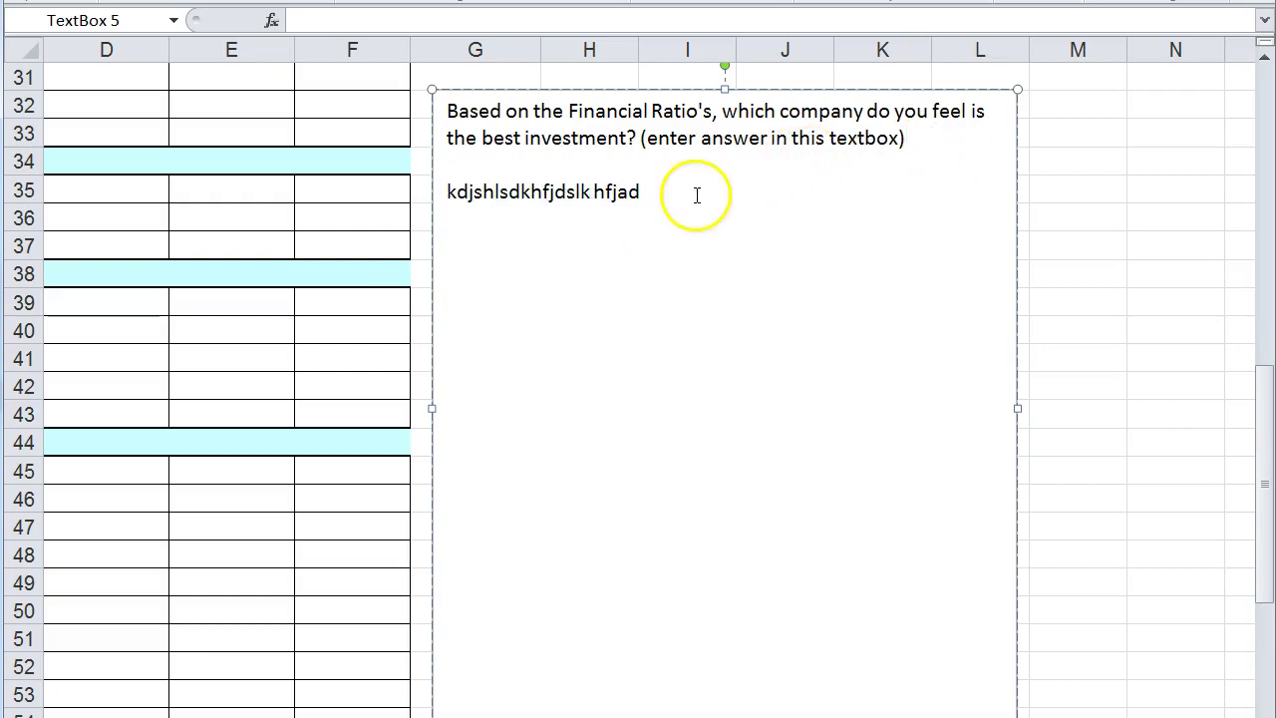
drag(648, 192, 450, 178)
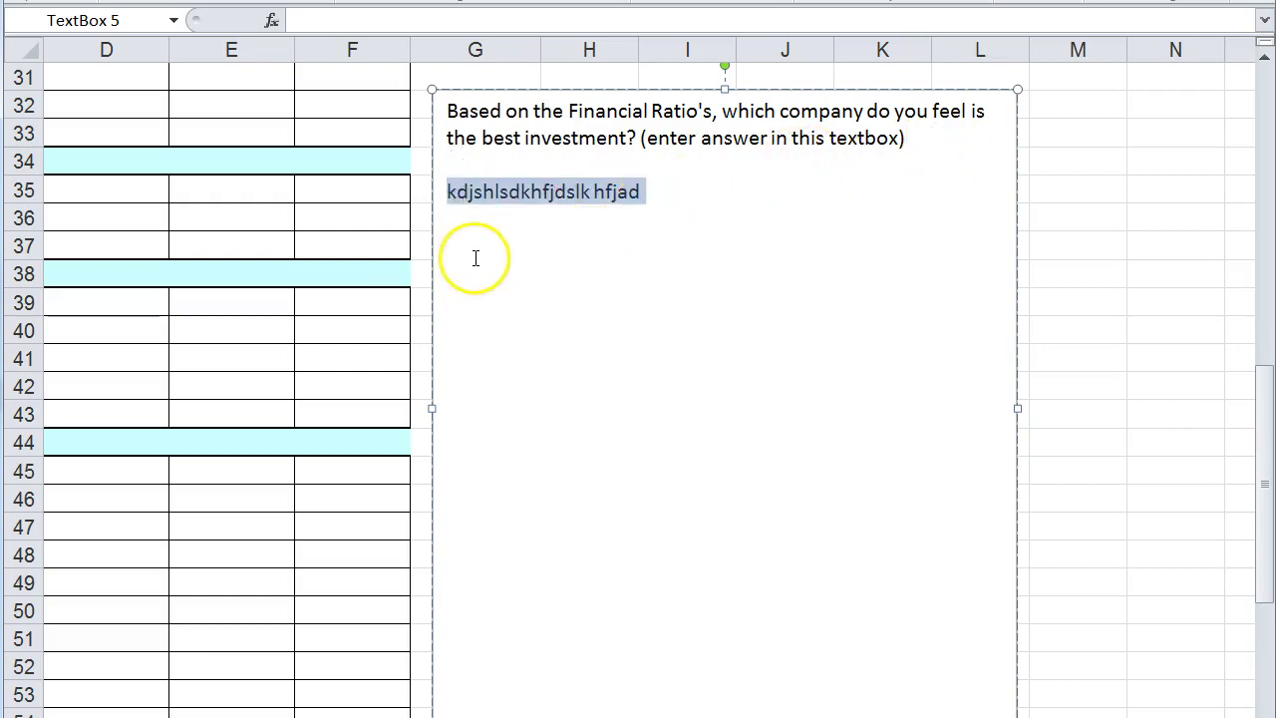
key(Delete)
click(243, 313)
Step: Review the company figures, the ratio rows still to fill in and the best-investment question box
scroll(265, 359, up, 6)
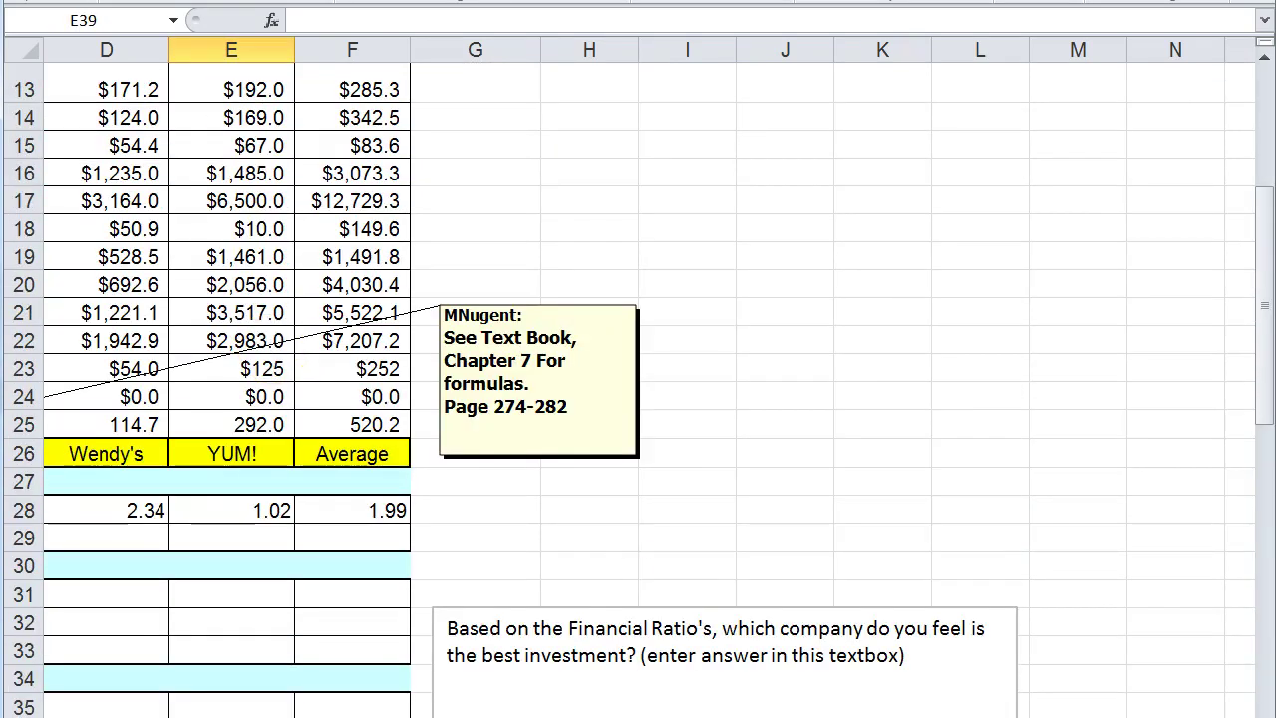
scroll(413, 539, left, 3)
scroll(412, 549, up, 4)
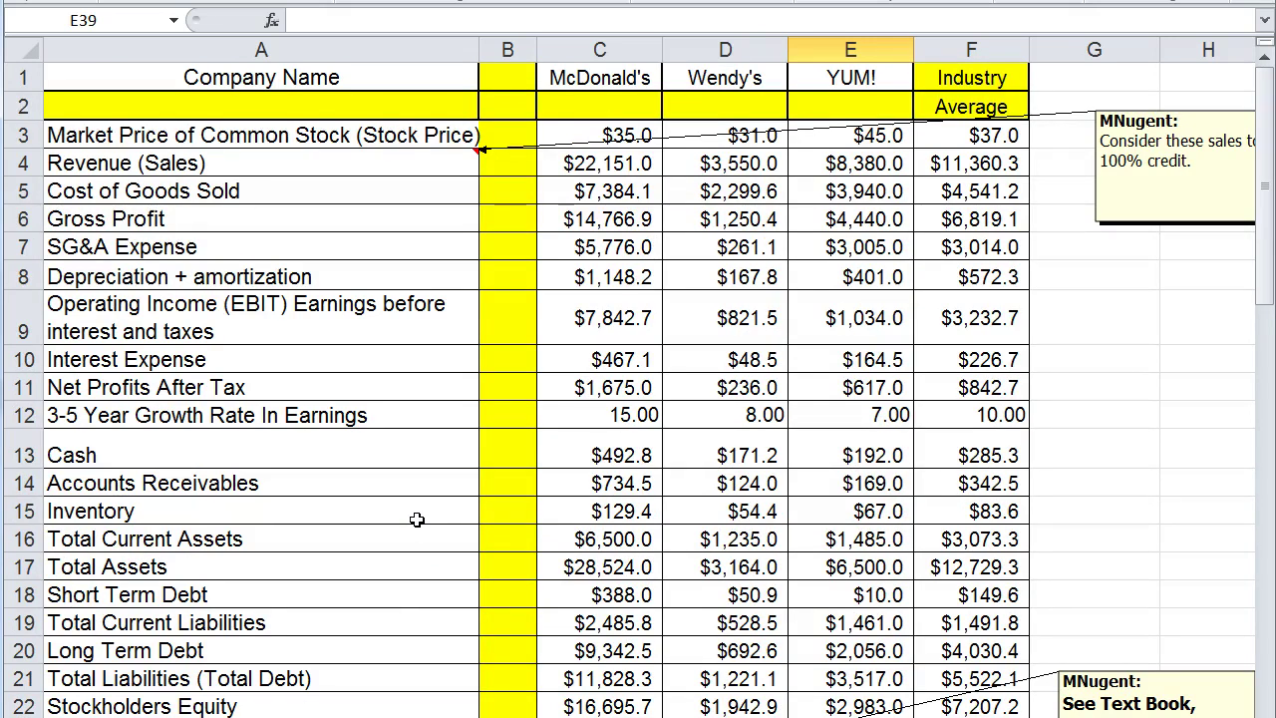
scroll(417, 519, down, 7)
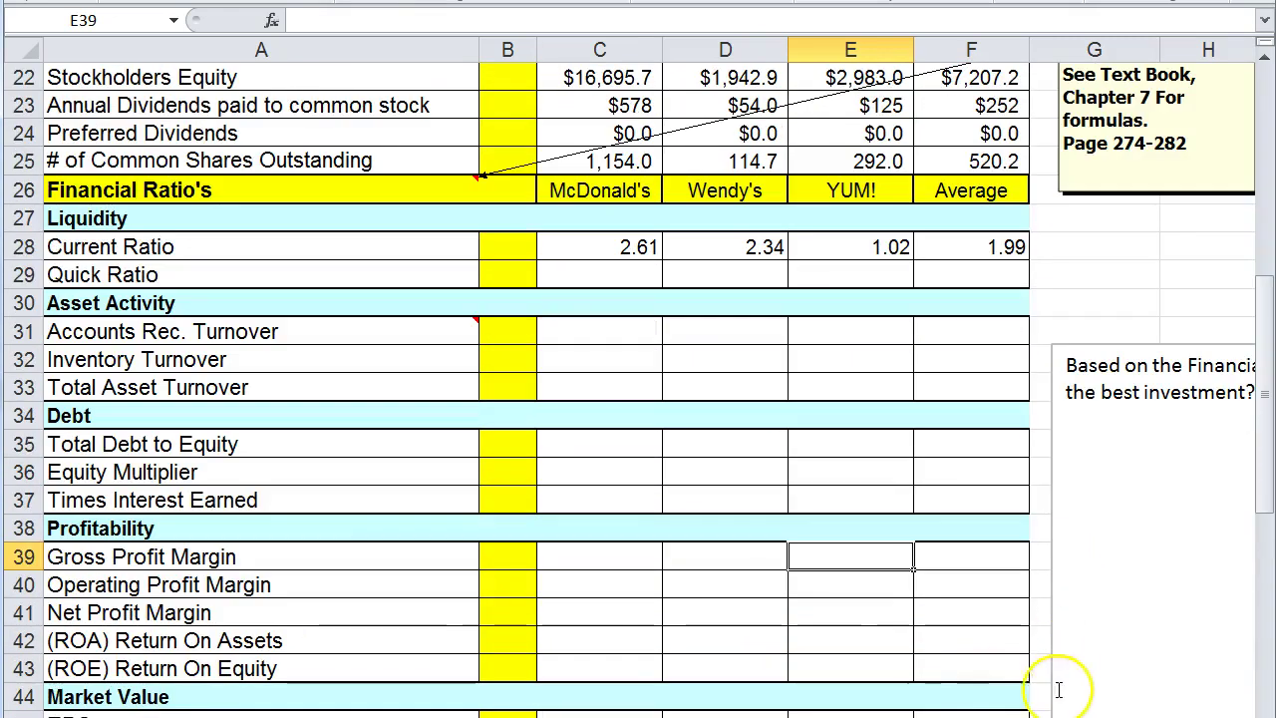
scroll(638, 399, right, 2)
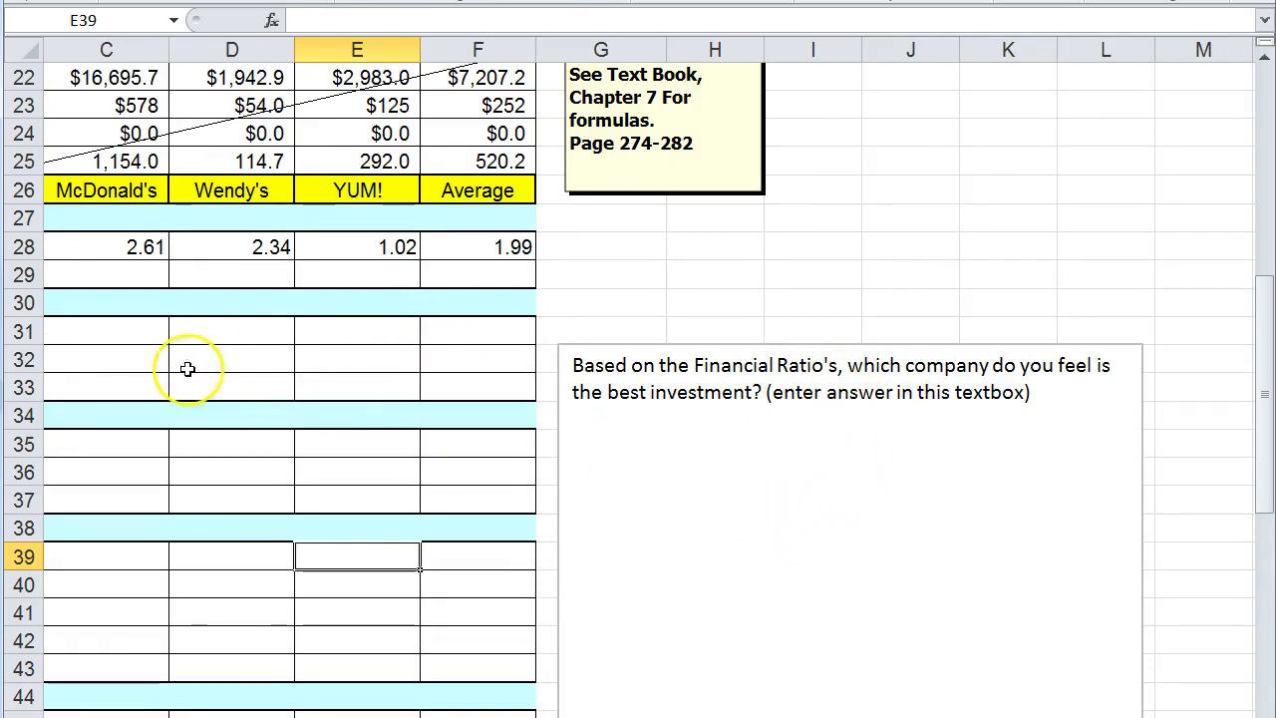
scroll(735, 595, left, 2)
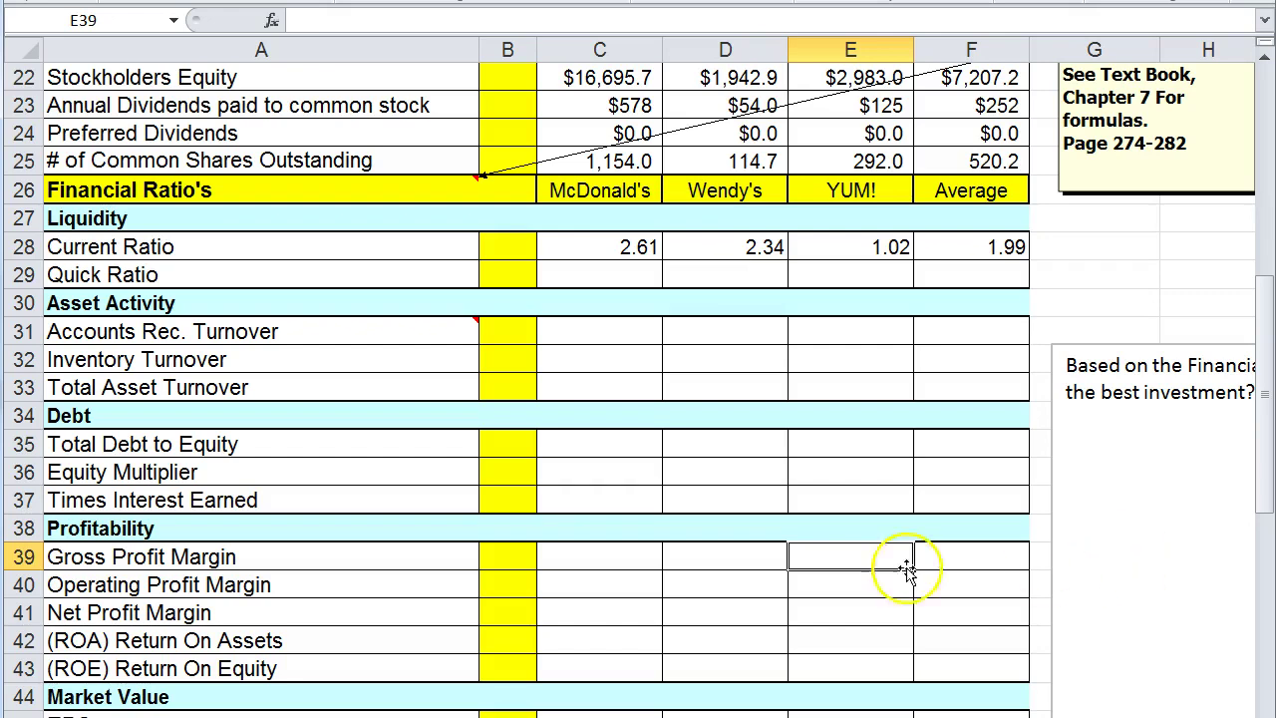
scroll(509, 409, up, 7)
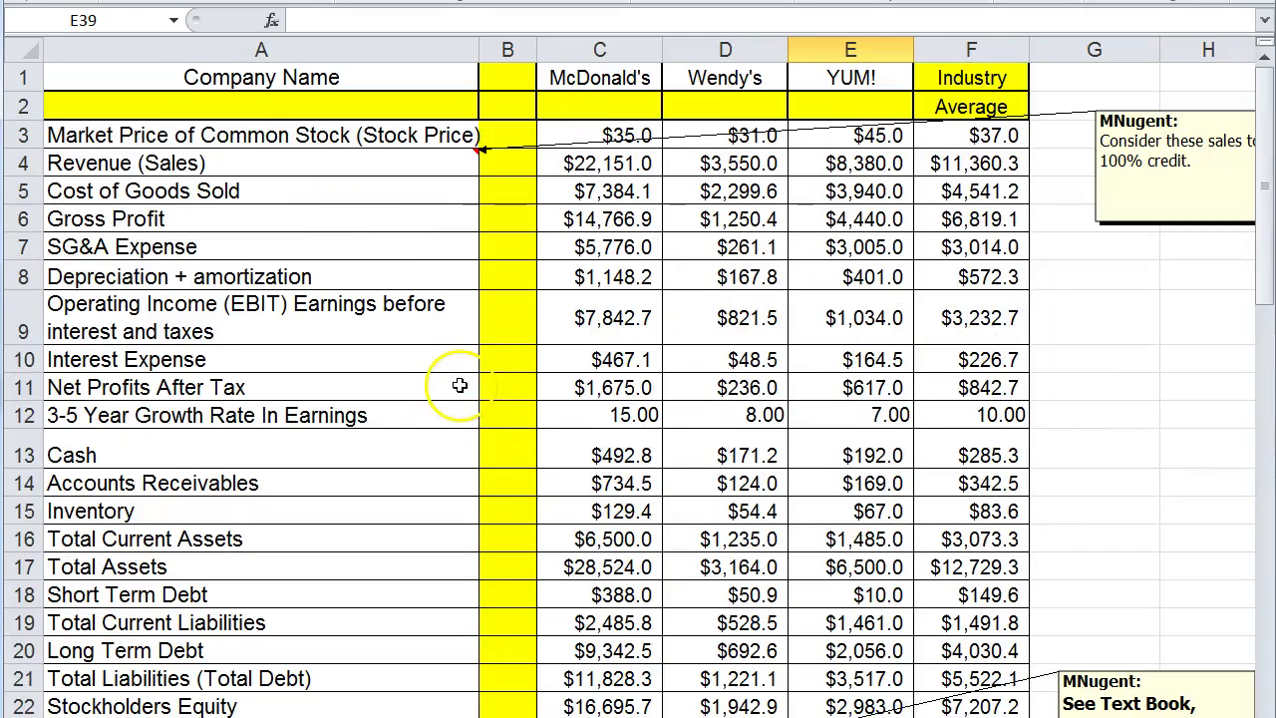